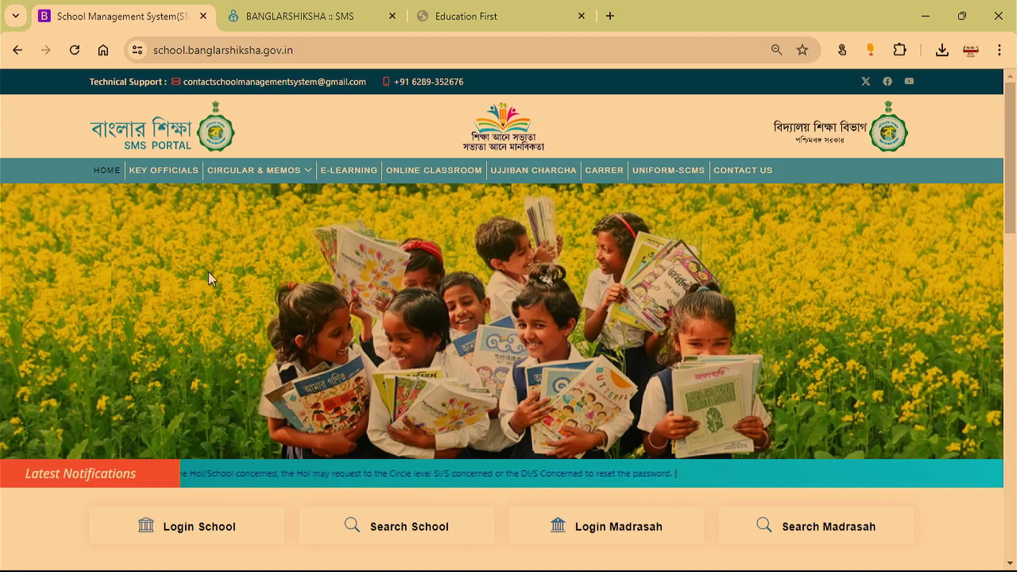
- Open the Madrasah login page from the Banglar Shiksha SMS portal home page
scroll(210, 278, "down", 4)
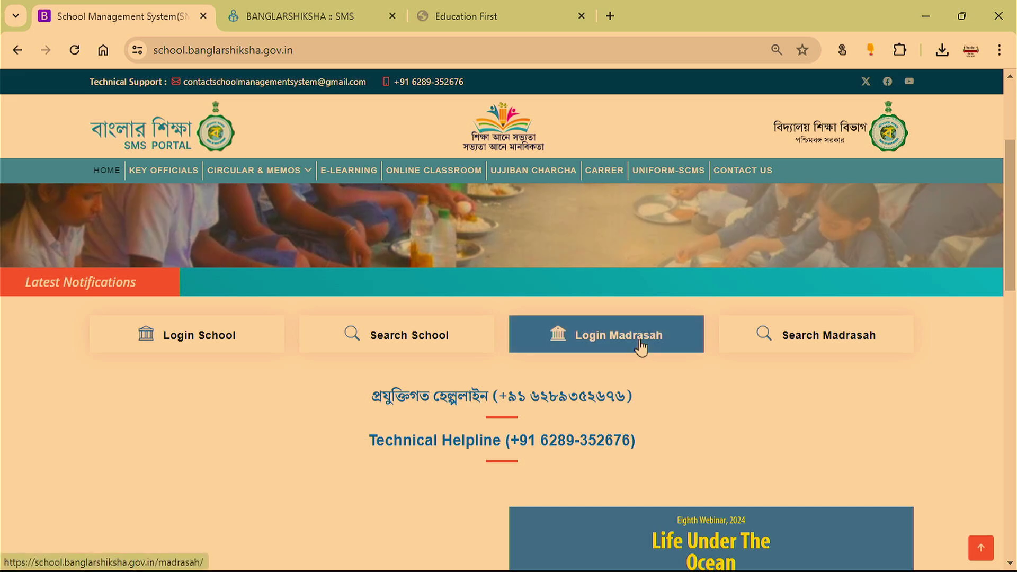
left_click(641, 348)
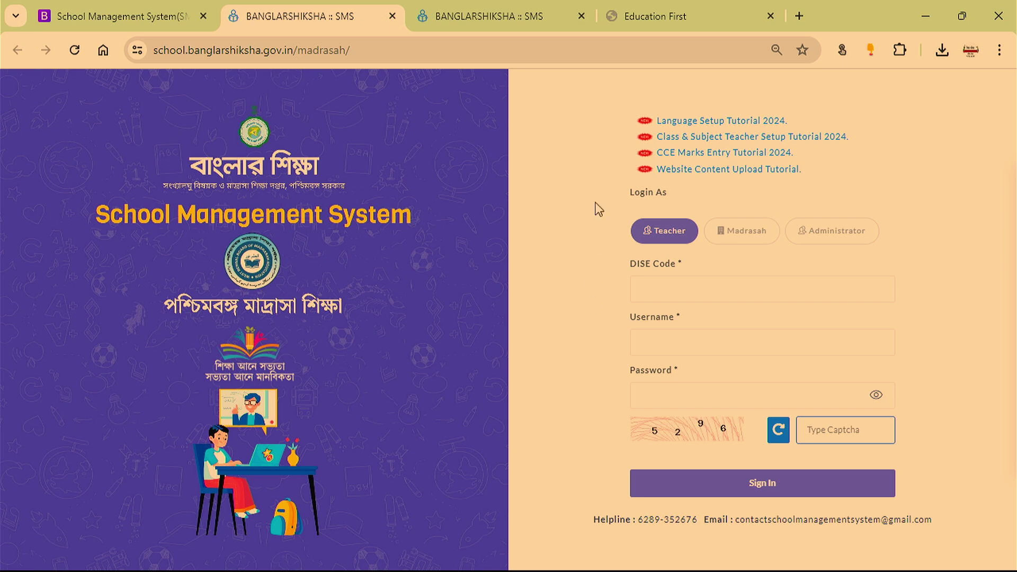
- Examine the Hatiara Girls' High Madrasah website's navigation submenus and its homepage sections from Overview to Library, Laboratory and Compound
left_click(651, 21)
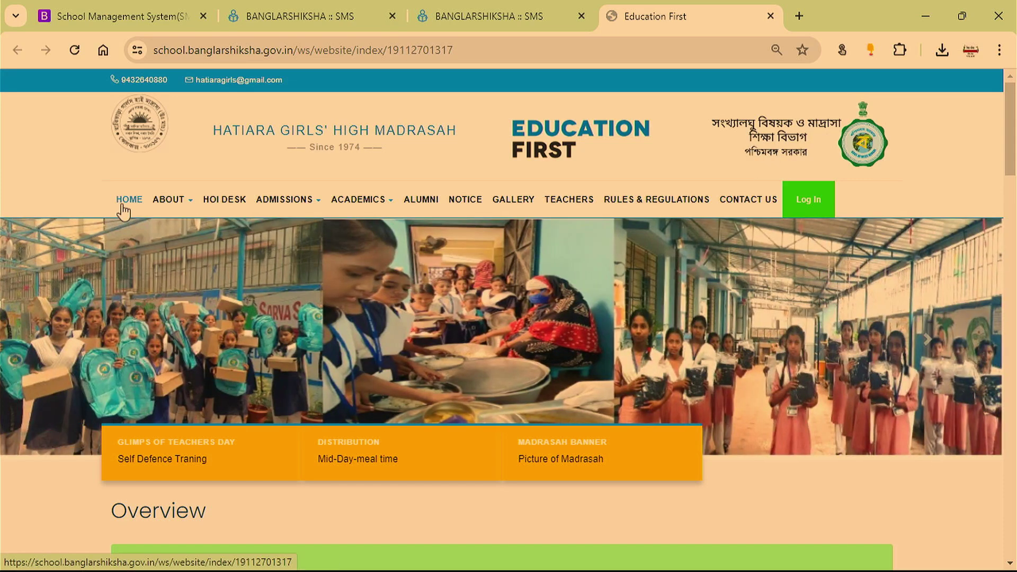
mouse_move(175, 207)
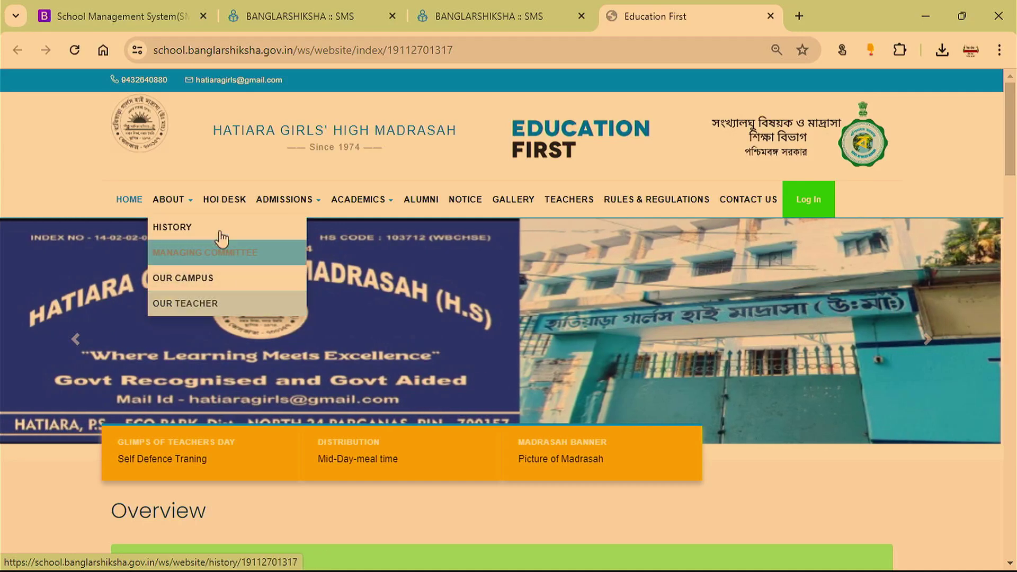
mouse_move(263, 210)
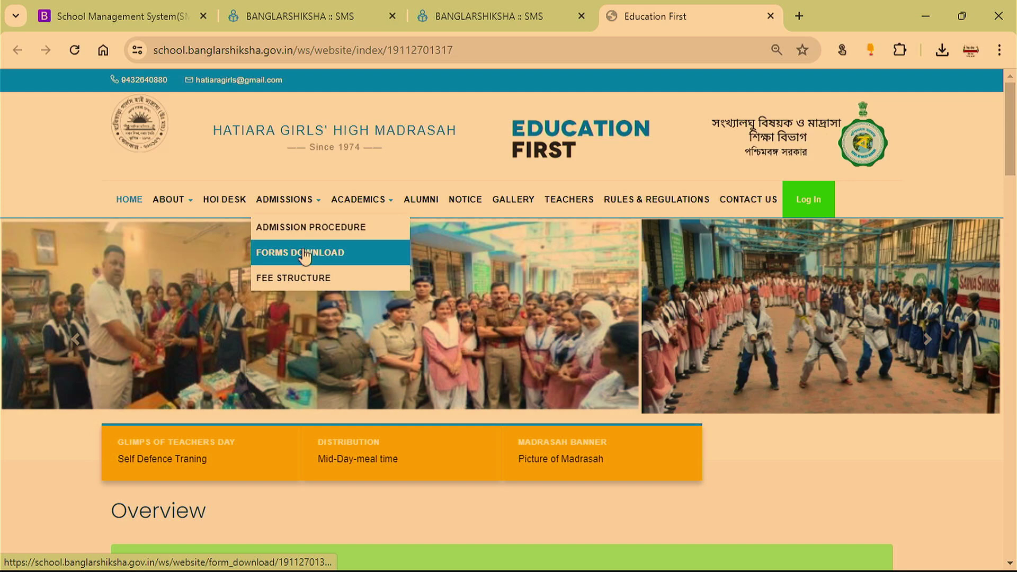
mouse_move(369, 207)
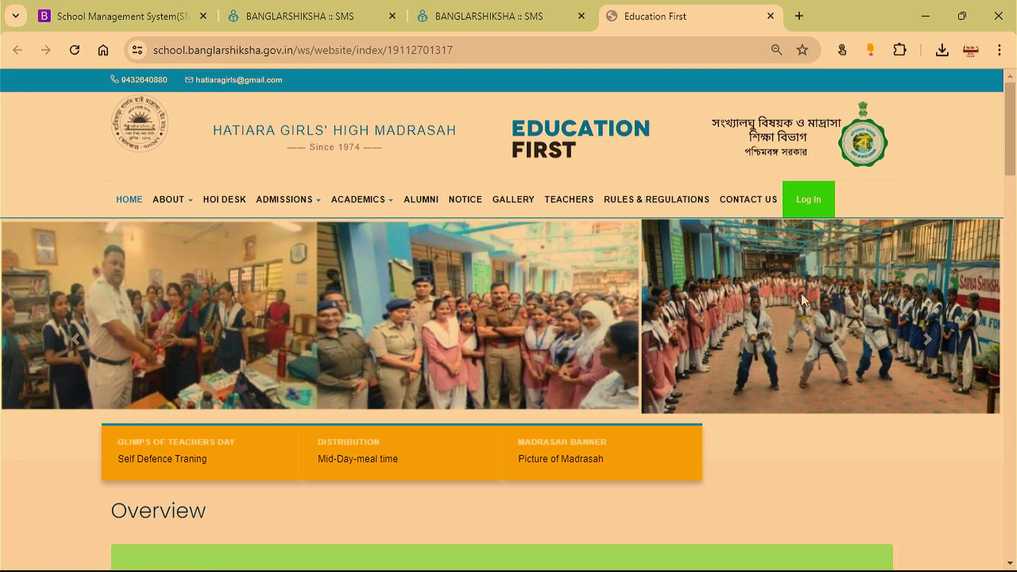
scroll(870, 388, "down", 3)
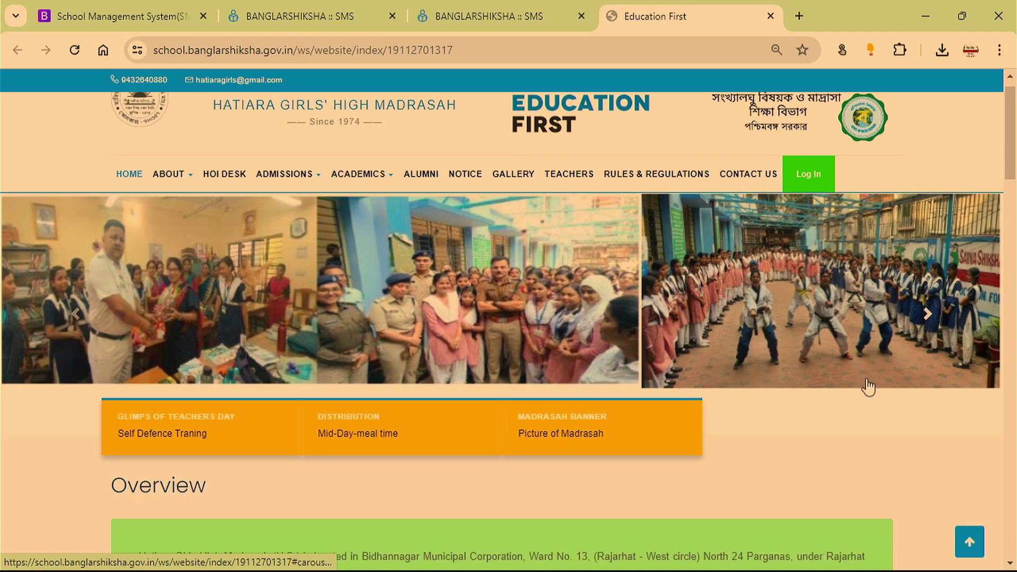
scroll(869, 387, "down", 2)
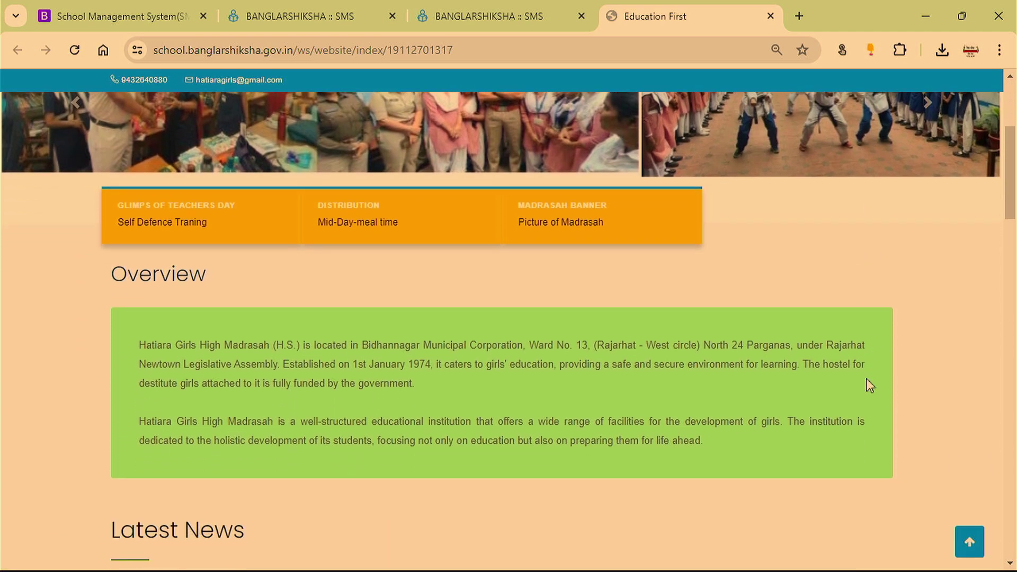
scroll(484, 356, "down", 5)
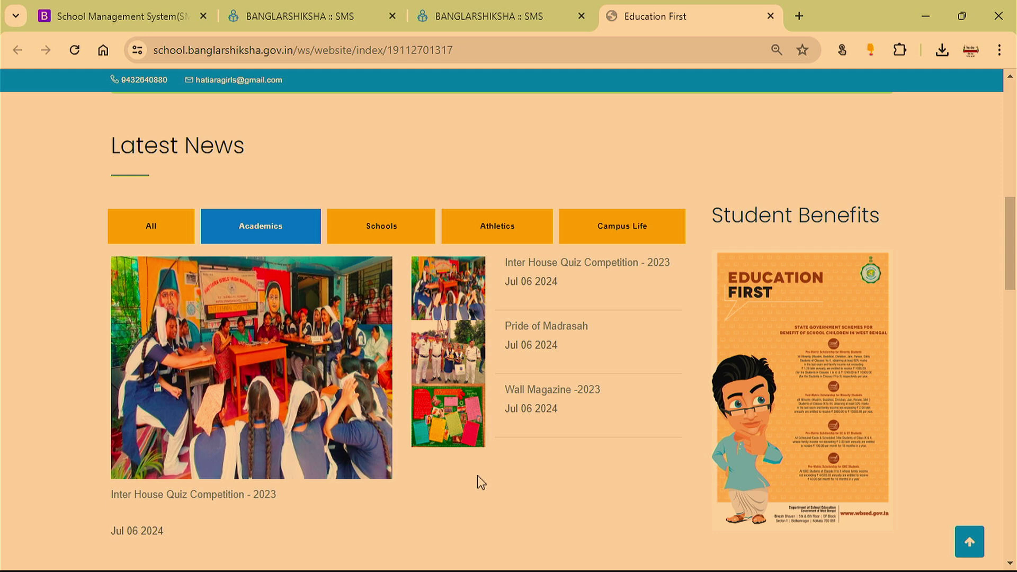
scroll(482, 483, "down", 1)
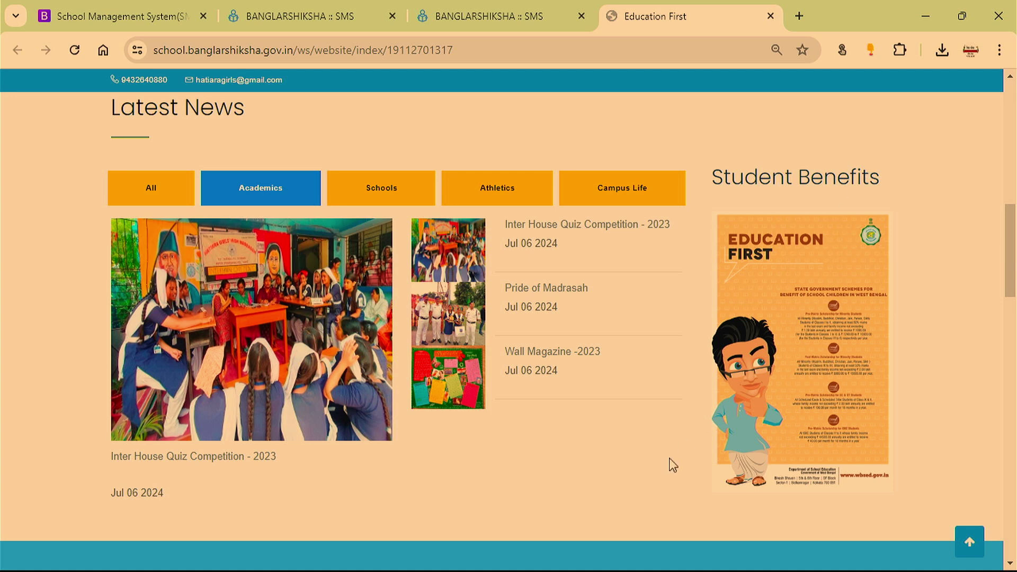
scroll(670, 459, "down", 7)
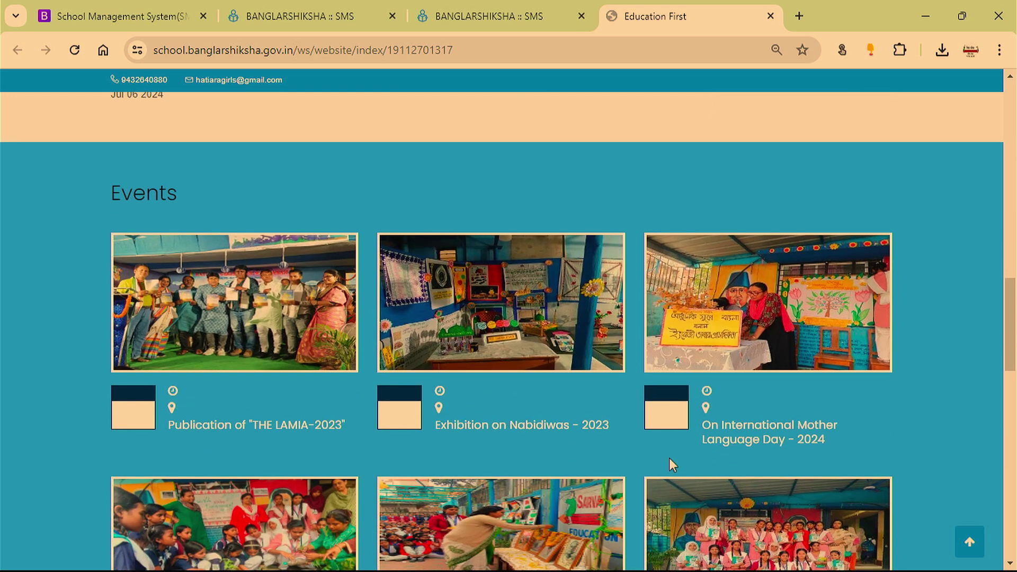
scroll(672, 464, "down", 1)
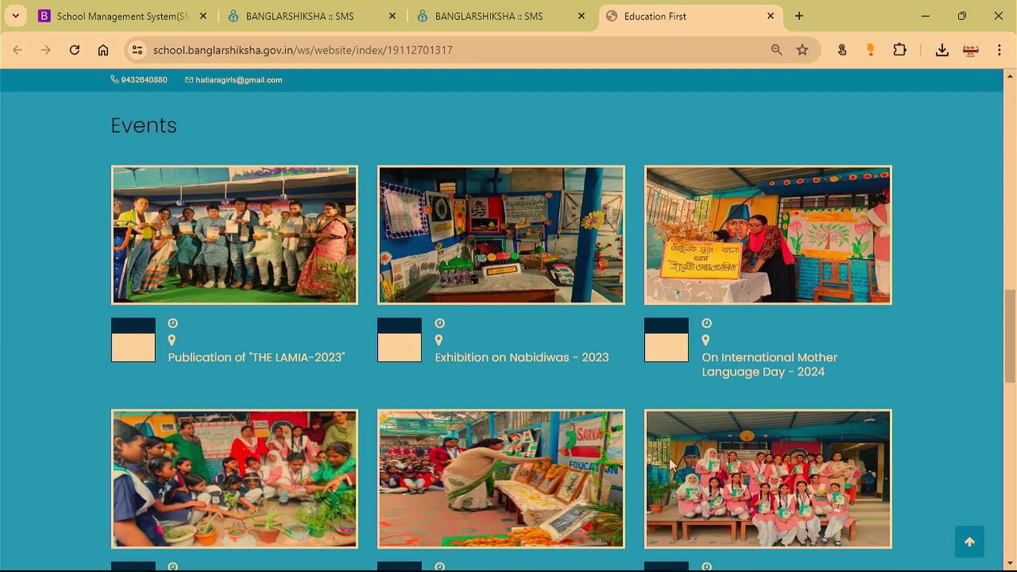
scroll(670, 460, "down", 3)
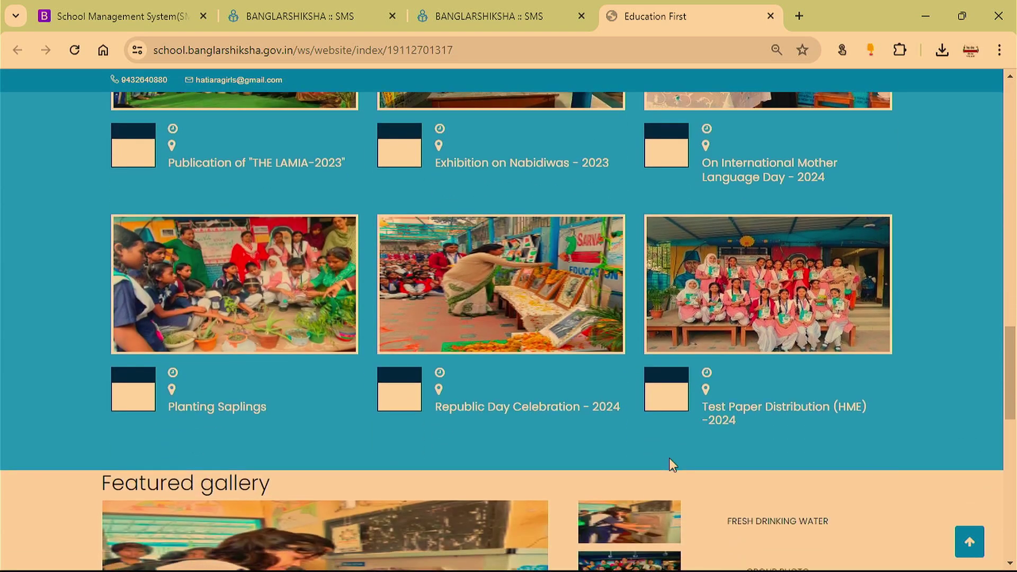
scroll(670, 460, "down", 4)
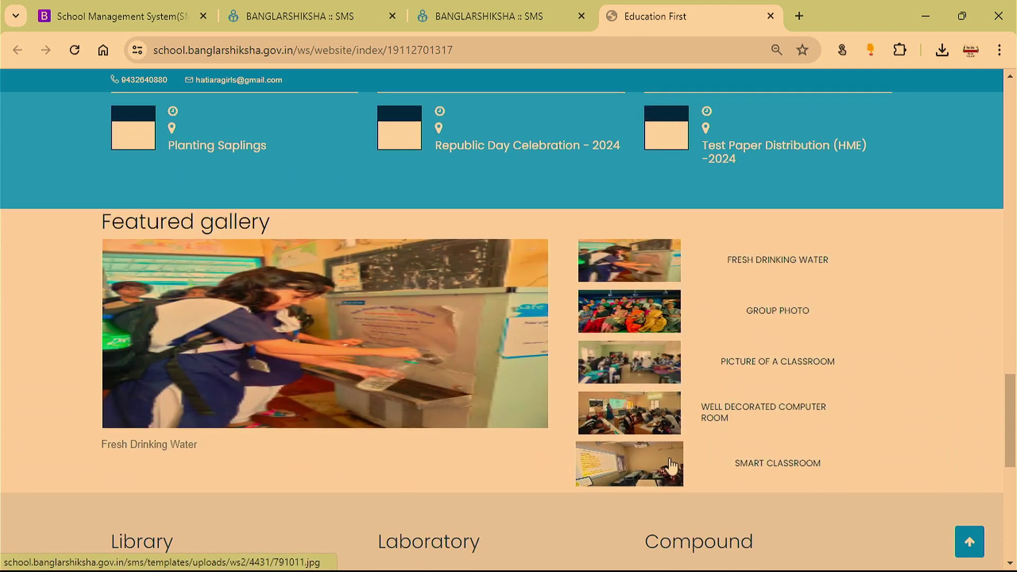
scroll(672, 465, "down", 1)
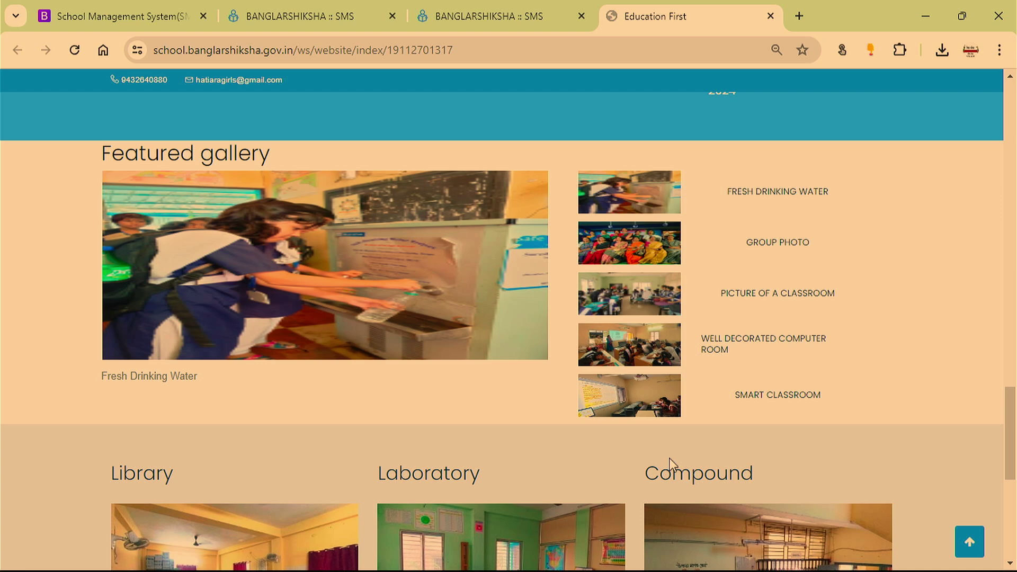
scroll(671, 461, "down", 4)
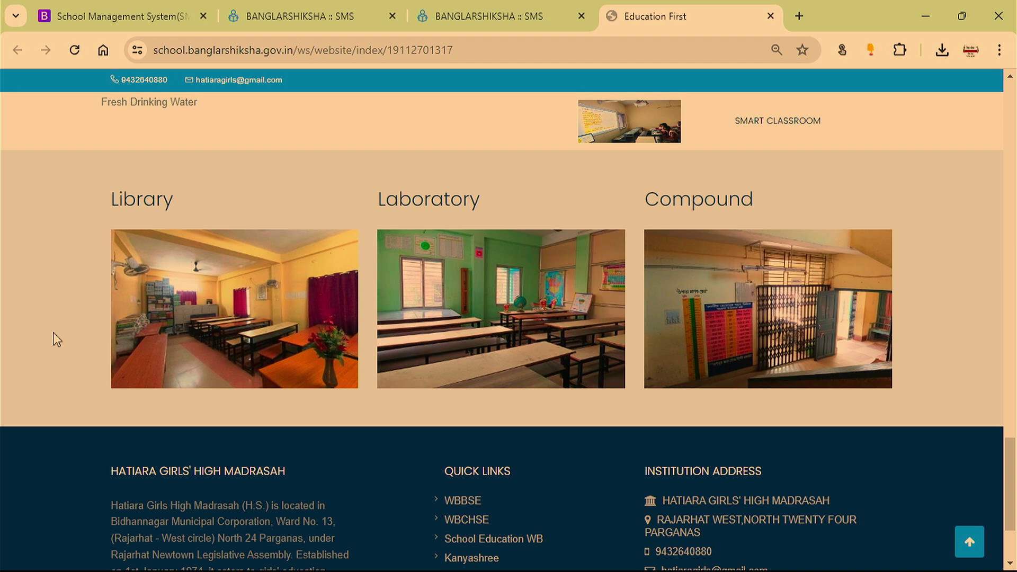
- Return to the SMS login page, choose the Madrasah login type and fill in the institution's saved DISE code
left_click(471, 21)
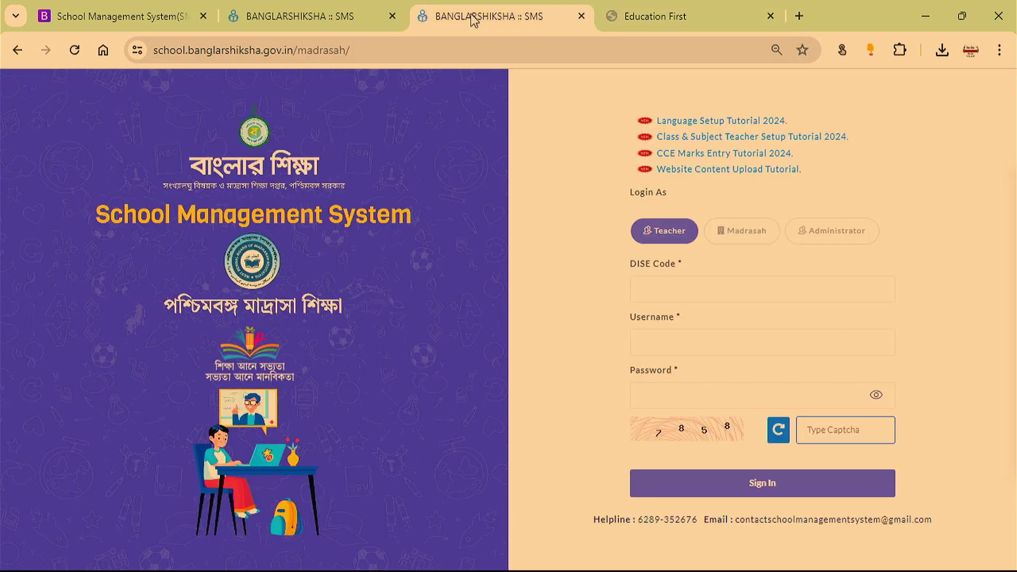
left_click(737, 237)
left_click(689, 312)
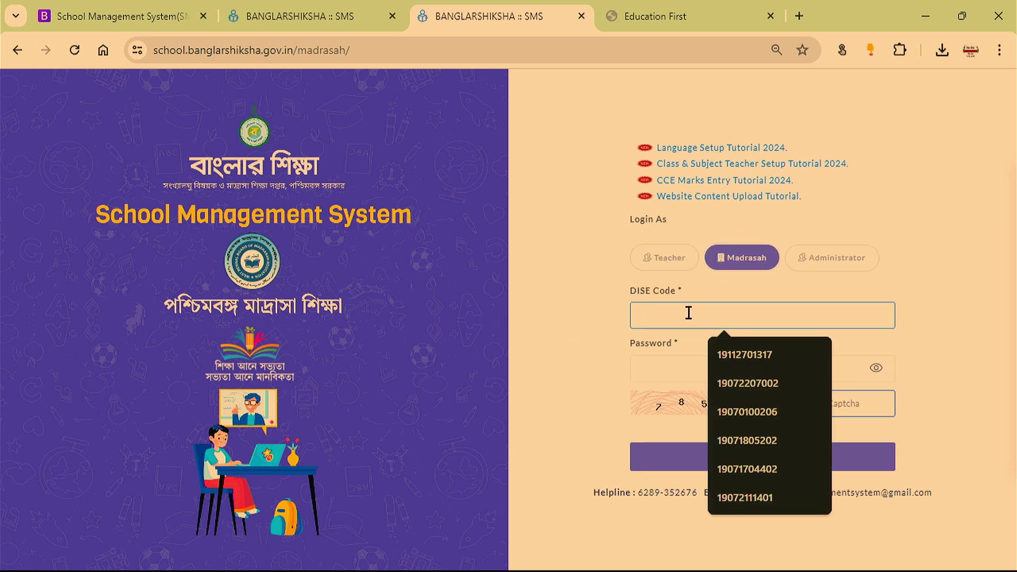
key("Down")
key("Return")
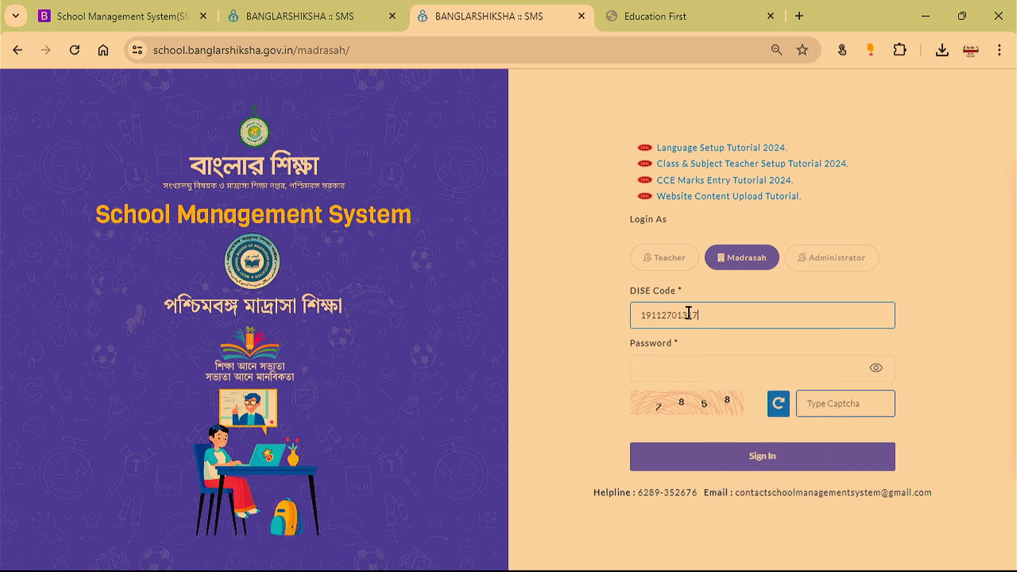
- Enter the account password and the displayed captcha code, and try to sign in to the Madrasah account
left_click(663, 361)
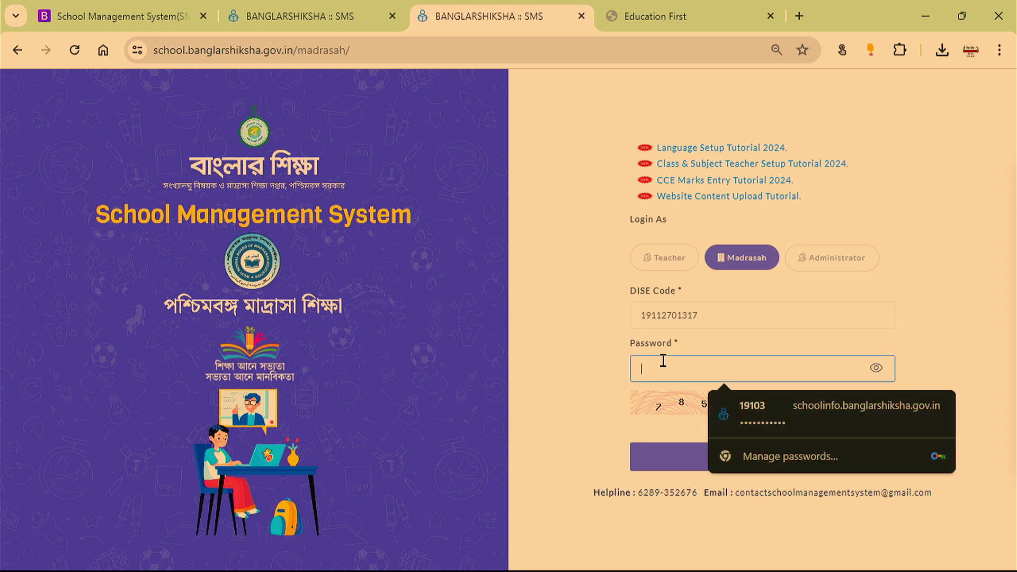
type("••")
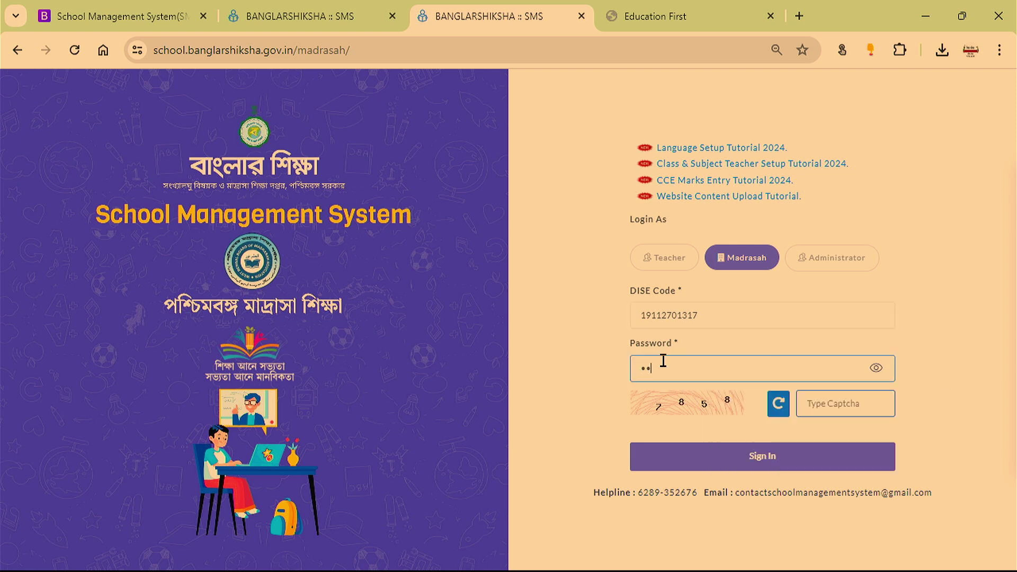
type("•••••••")
key("Tab")
key("Tab")
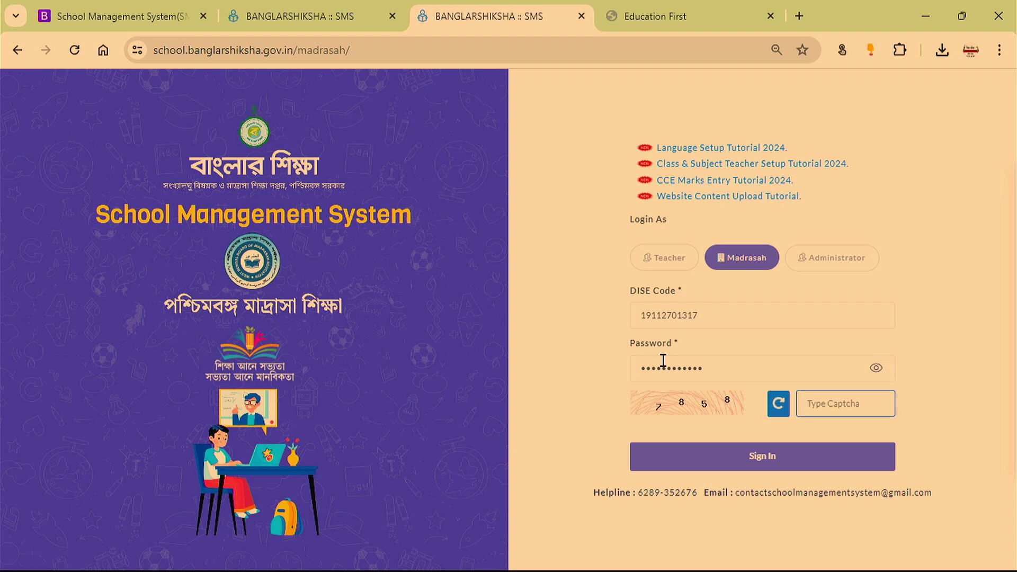
type("7858")
left_click(732, 466)
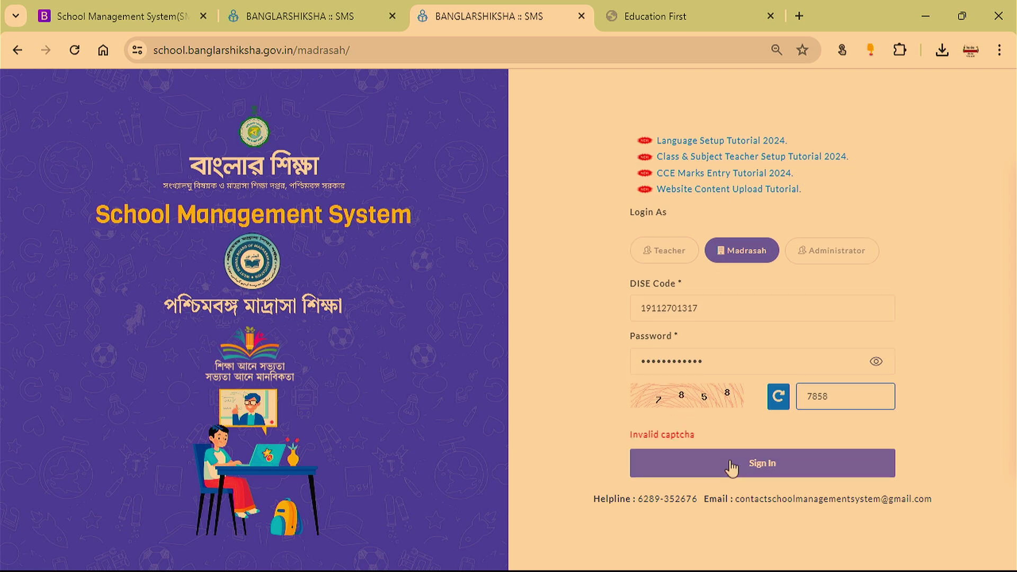
- Refresh the captcha, replace the entered captcha code with the new one and sign in
left_click(779, 398)
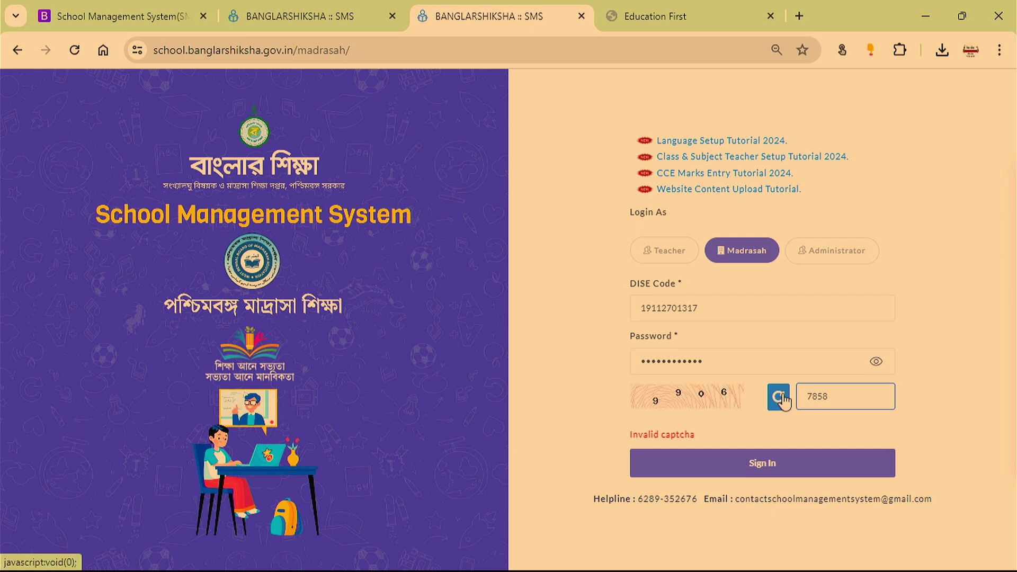
double_click(823, 396)
type("99")
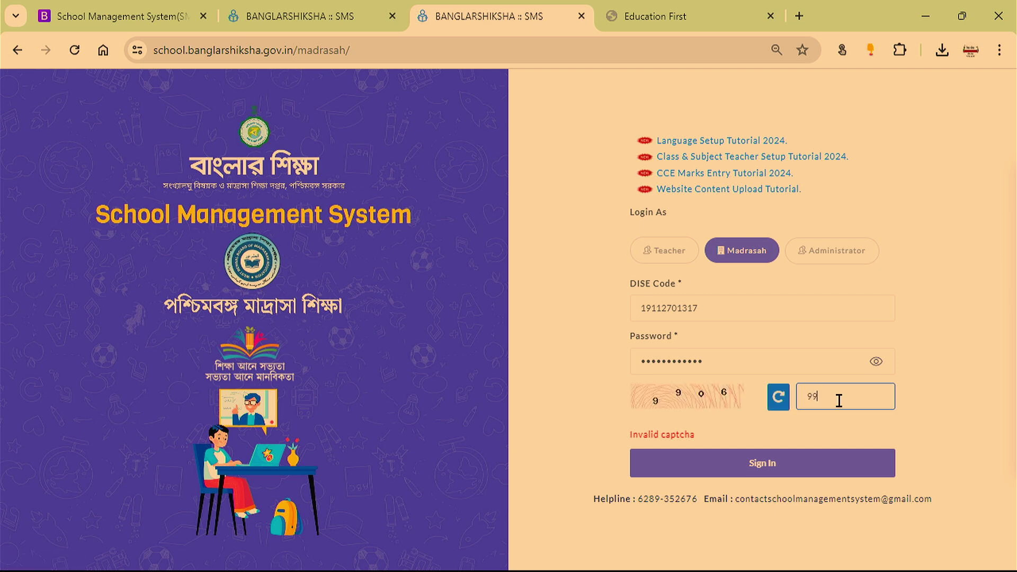
type("06")
left_click(764, 461)
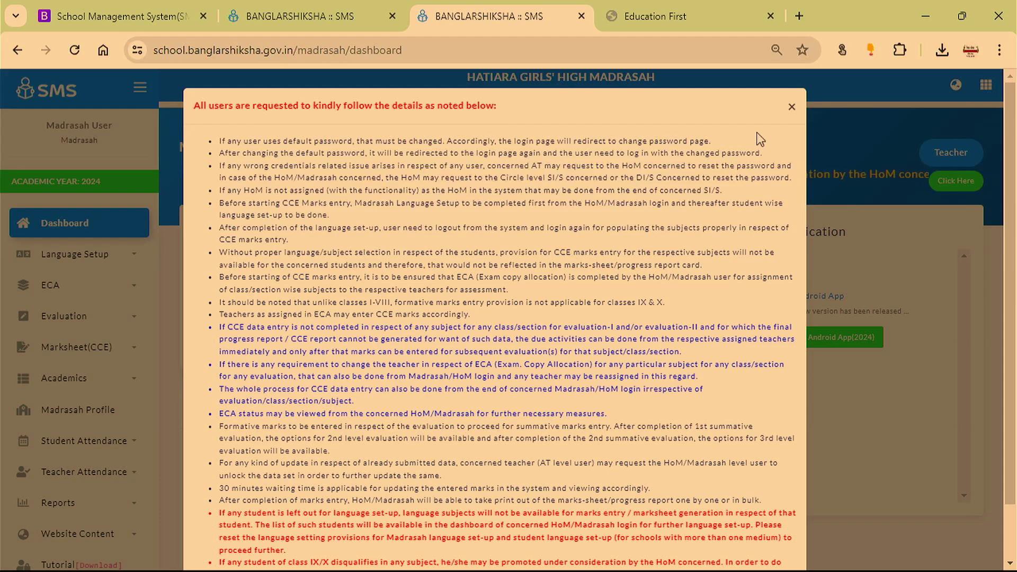
- Dismiss the user instructions notice and expand the Website Content options to review the available content sections
left_click(792, 108)
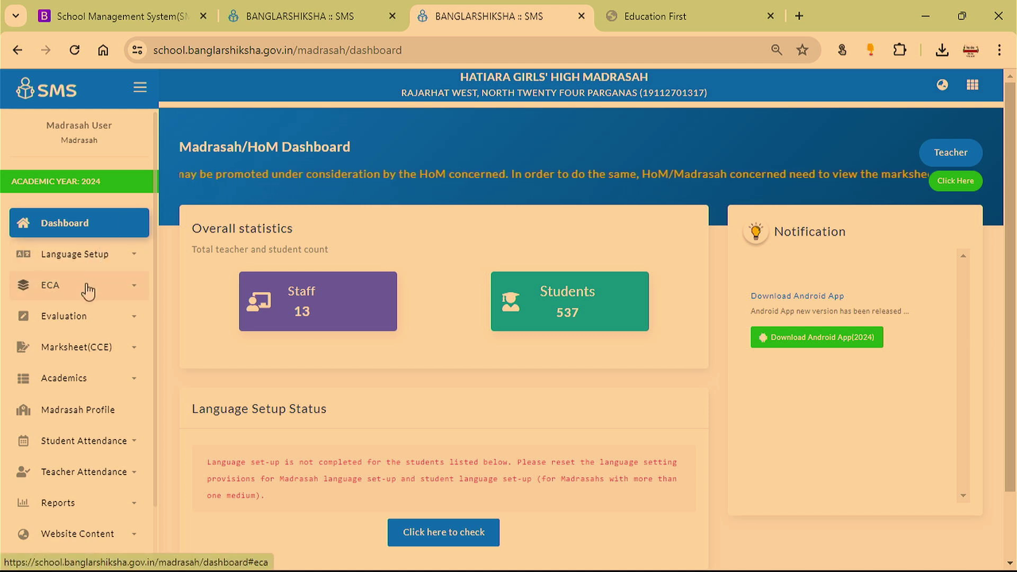
scroll(85, 288, "down", 1)
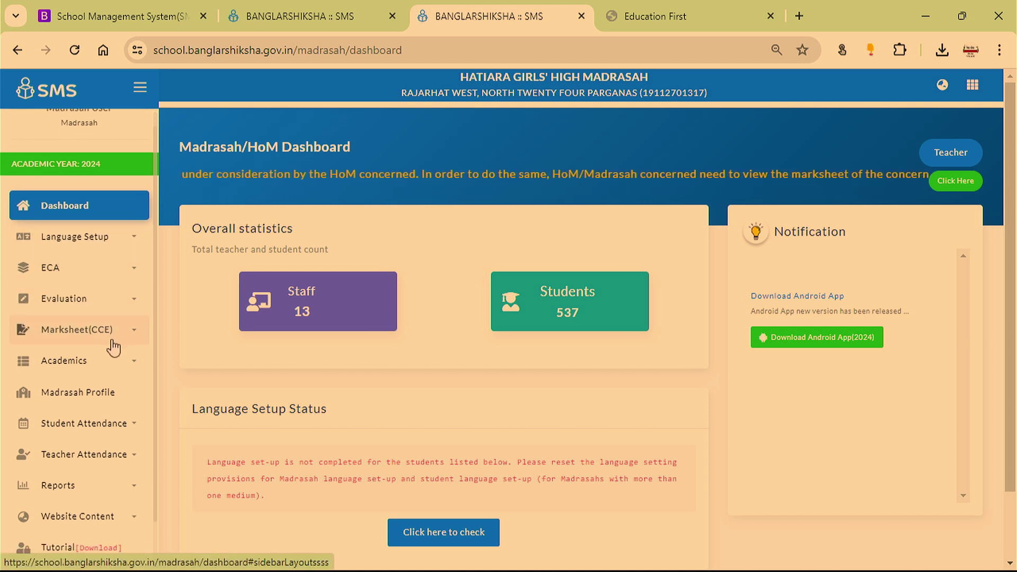
scroll(113, 346, "down", 1)
scroll(113, 347, "down", 2)
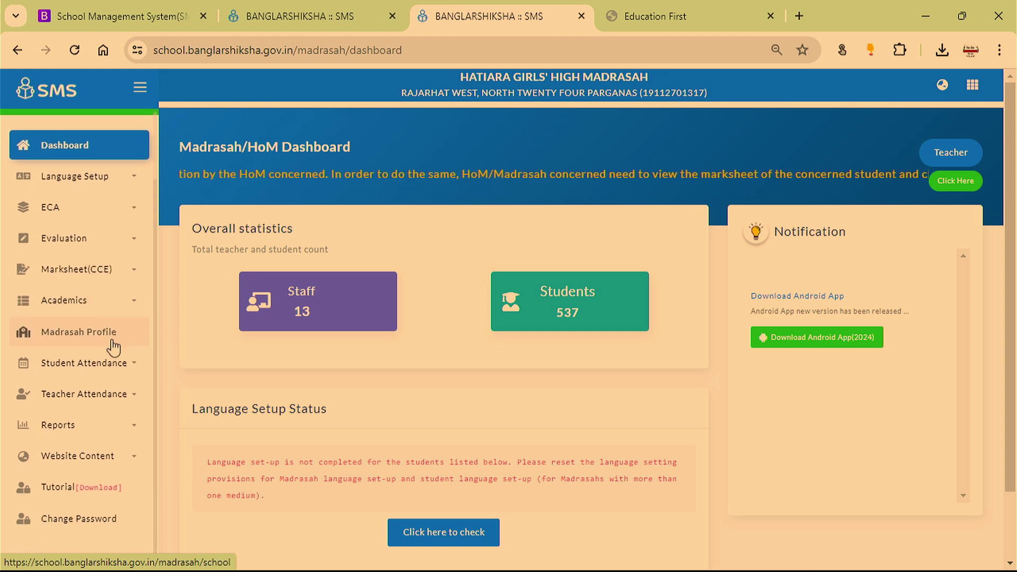
scroll(113, 347, "down", 1)
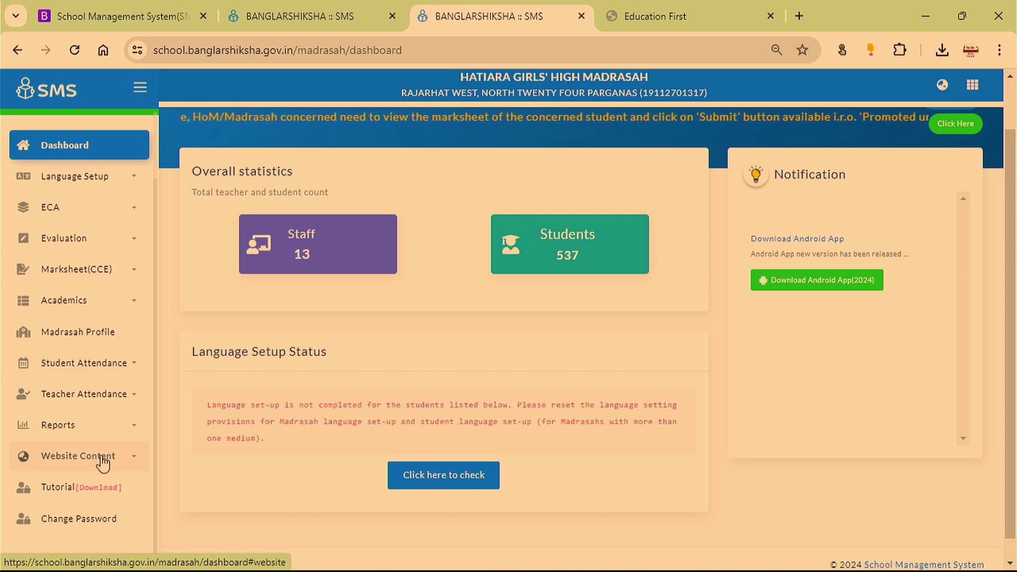
left_click(123, 459)
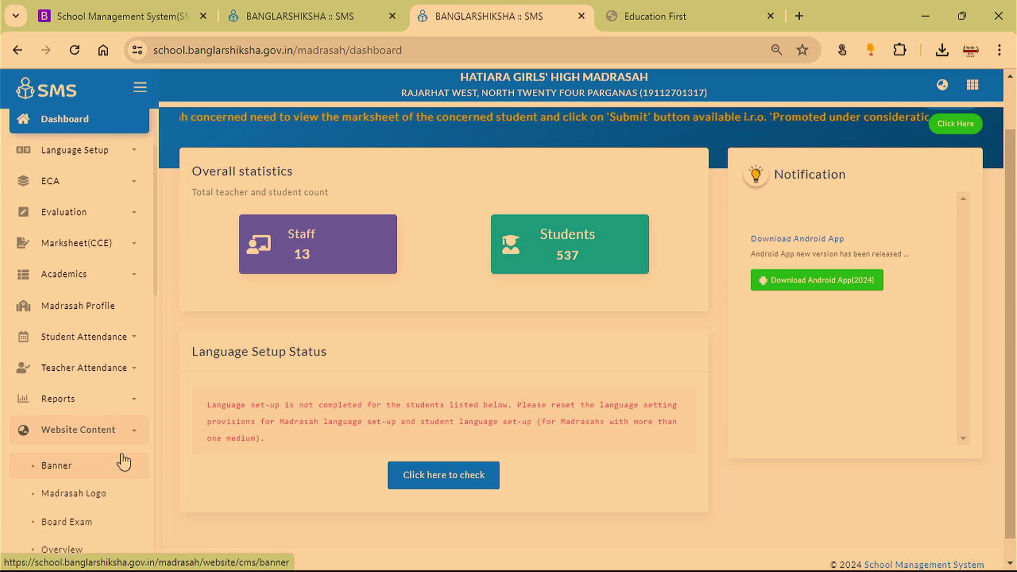
scroll(123, 461, "down", 4)
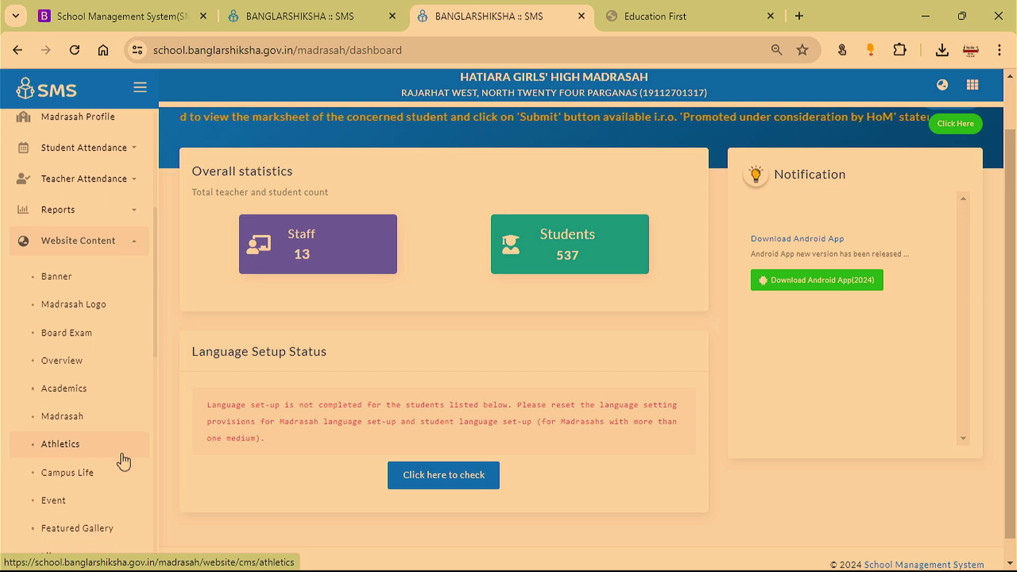
scroll(124, 461, "down", 1)
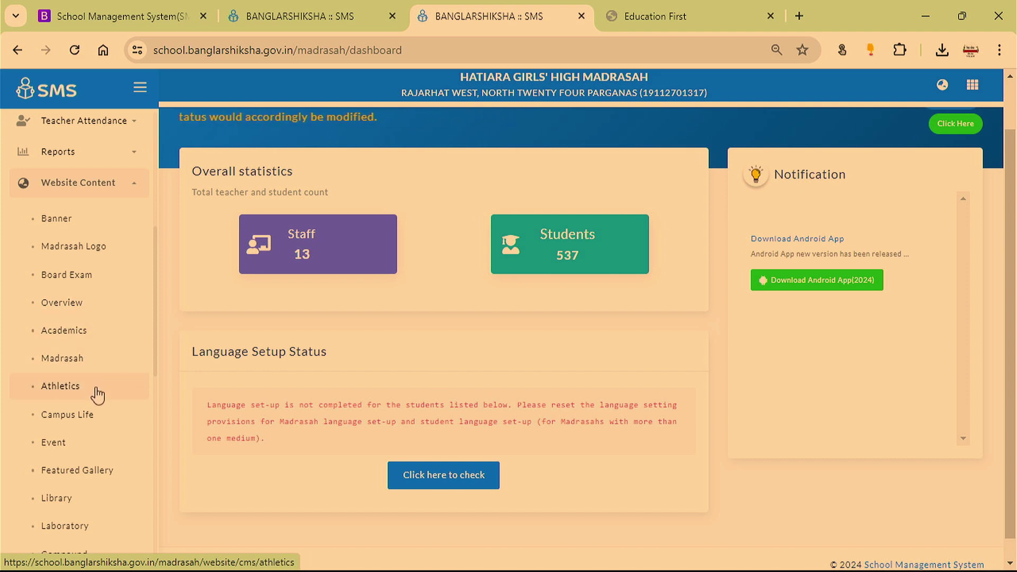
scroll(97, 395, "down", 2)
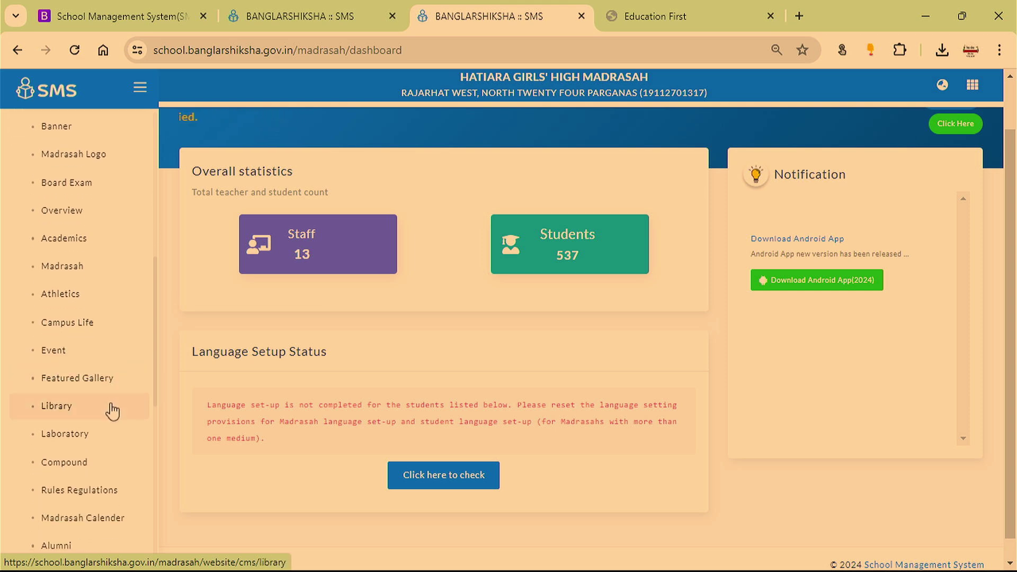
scroll(112, 411, "down", 1)
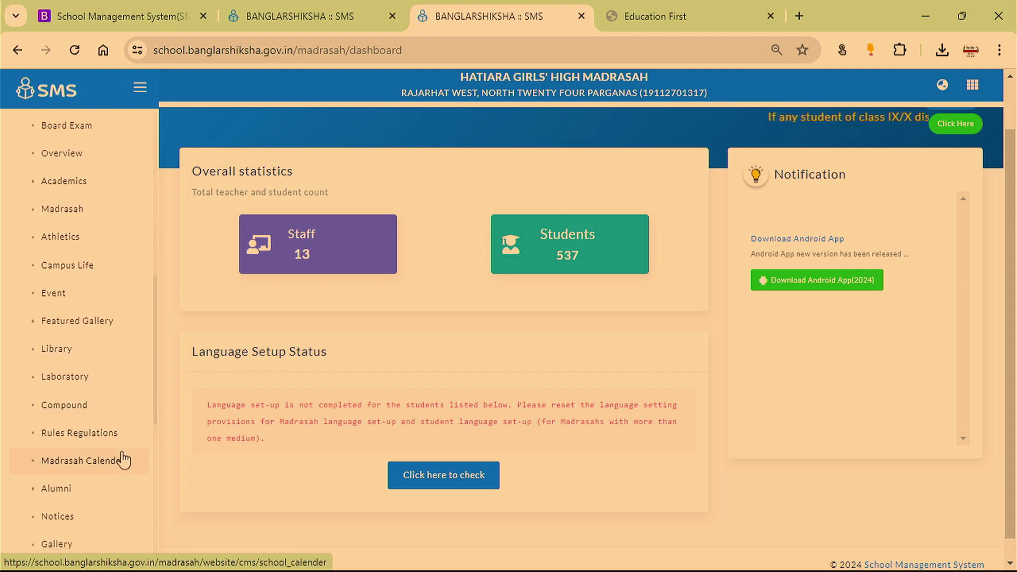
- Review the content sections available under Website Content, from Athletics through Head Master Desk
scroll(124, 457, "down", 1)
scroll(124, 460, "down", 1)
scroll(124, 460, "down", 1)
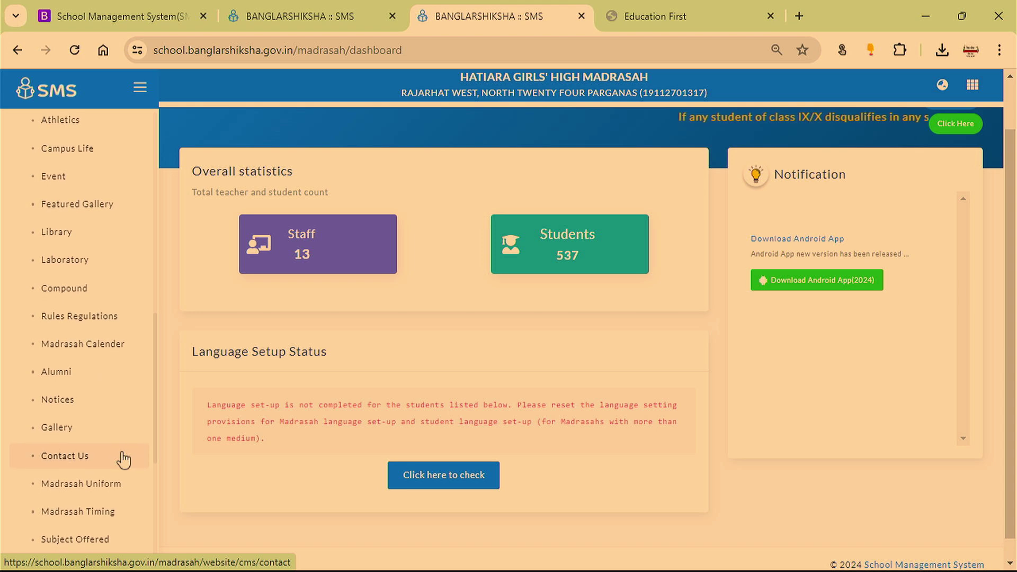
scroll(121, 450, "down", 1)
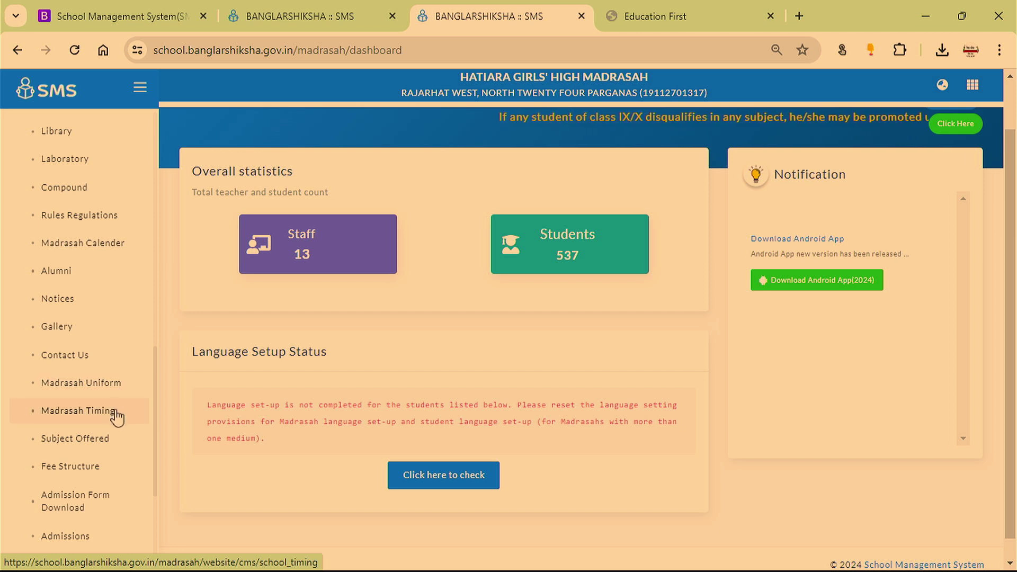
scroll(117, 420, "down", 1)
scroll(117, 424, "down", 1)
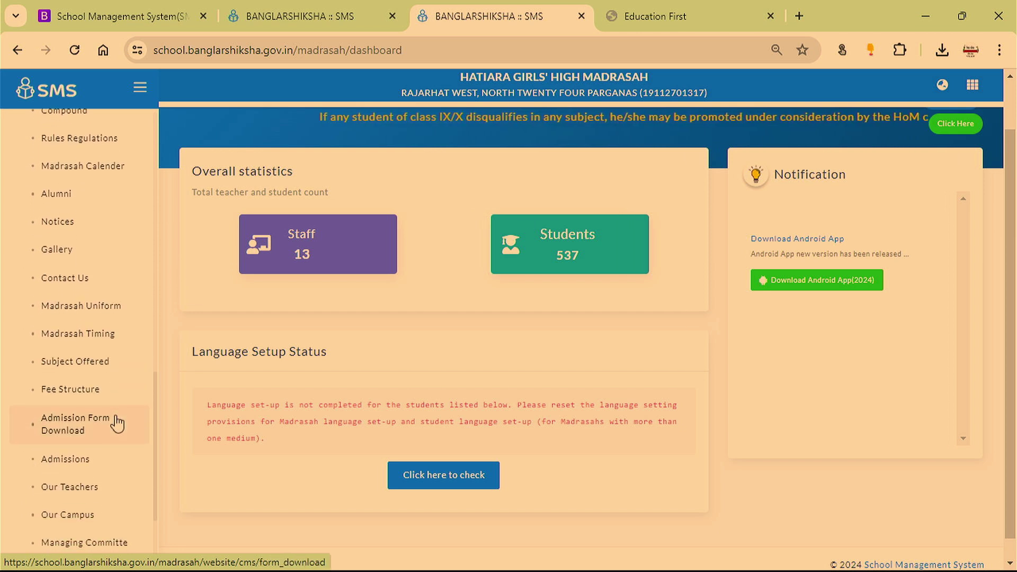
scroll(117, 424, "down", 1)
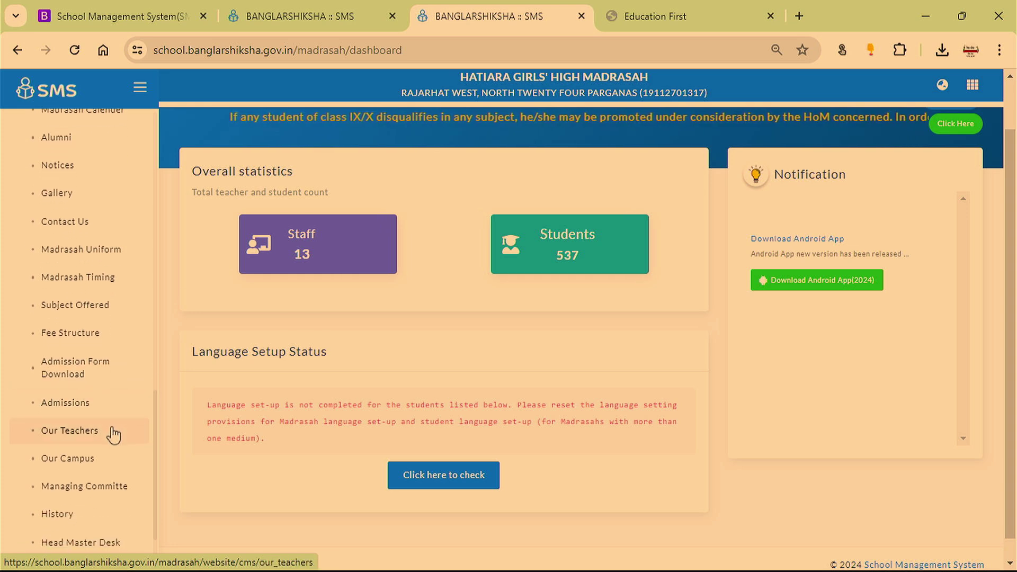
scroll(111, 468, "down", 1)
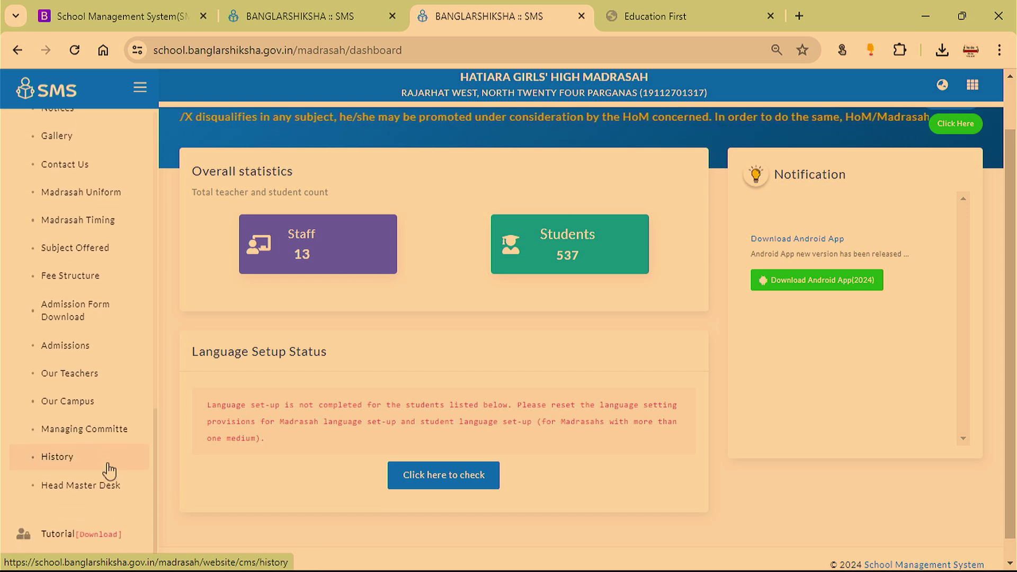
scroll(109, 470, "up", 12)
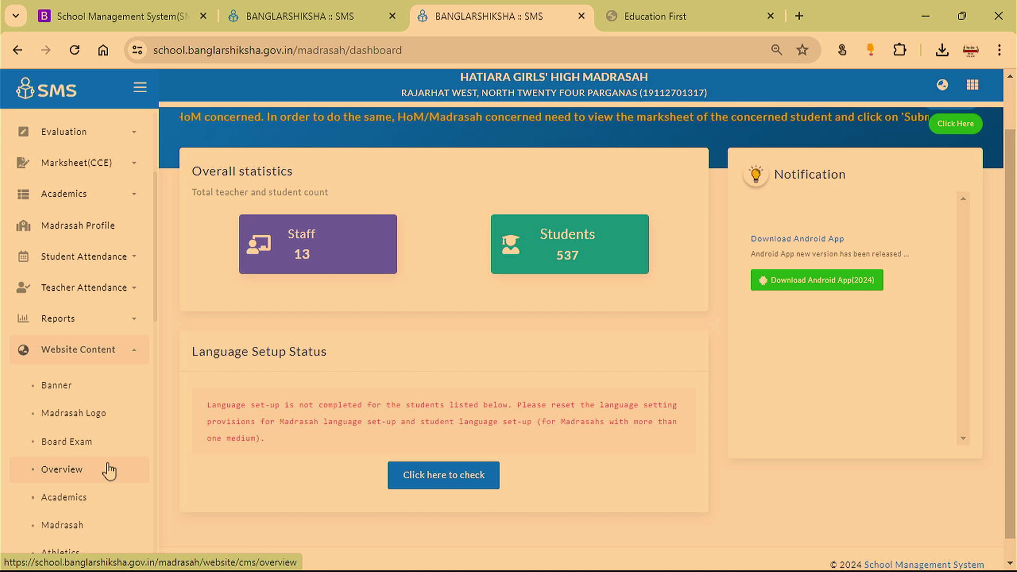
- Switch to the institution's public website and look over its home page from the header to the footer
left_click(643, 20)
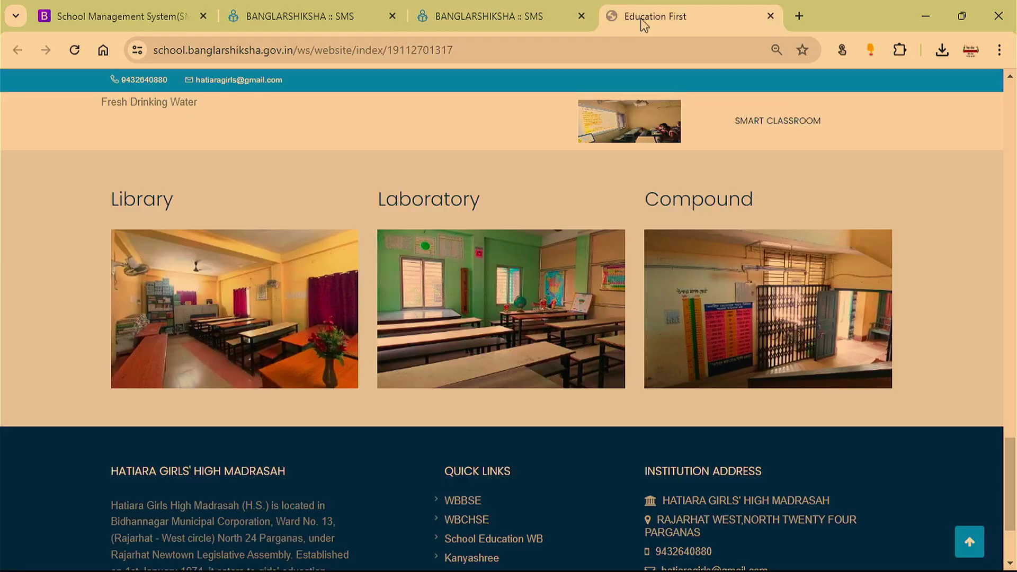
scroll(457, 221, "up", 15)
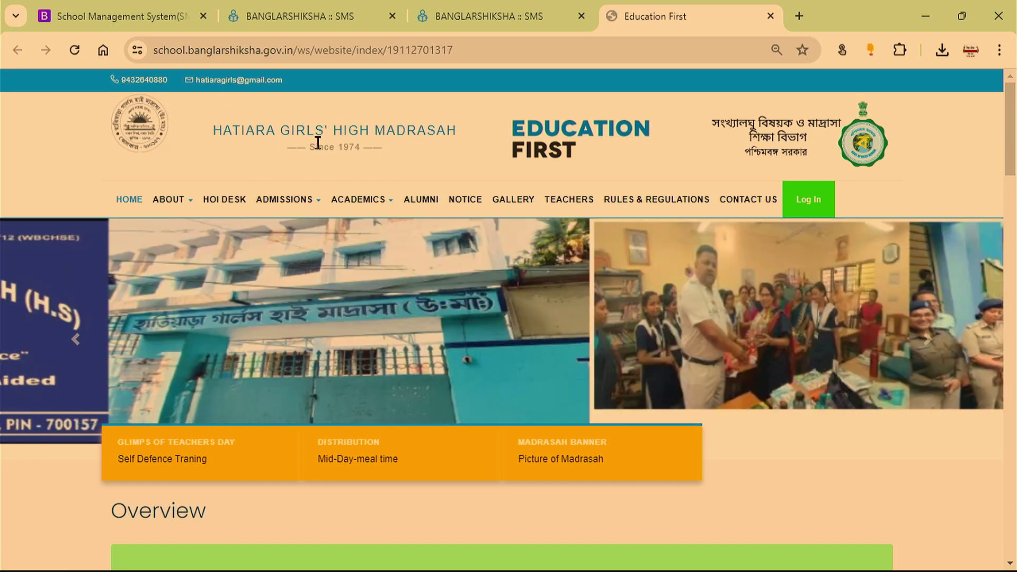
scroll(318, 148, "down", 10)
scroll(318, 148, "down", 20)
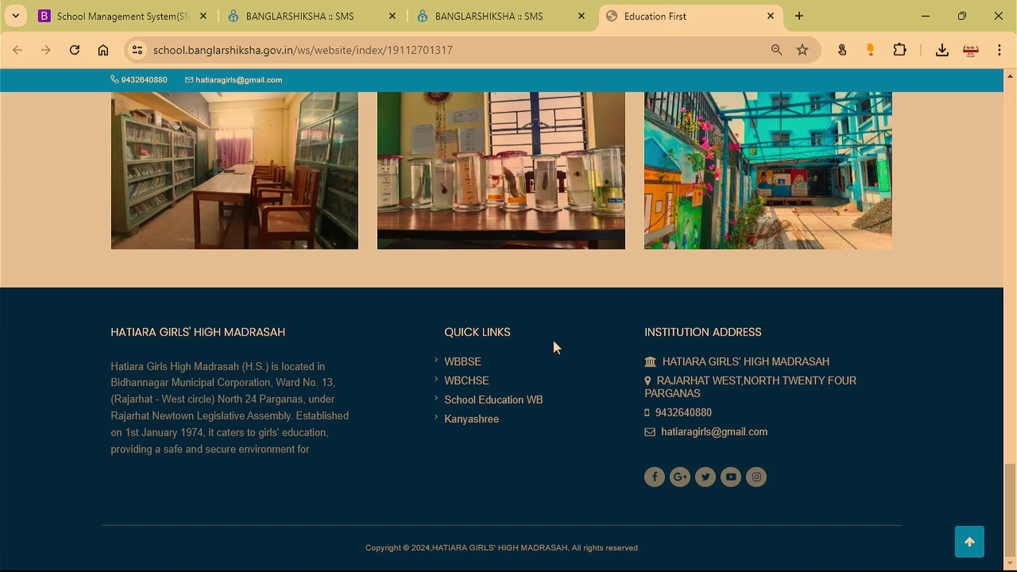
scroll(554, 344, "up", 20)
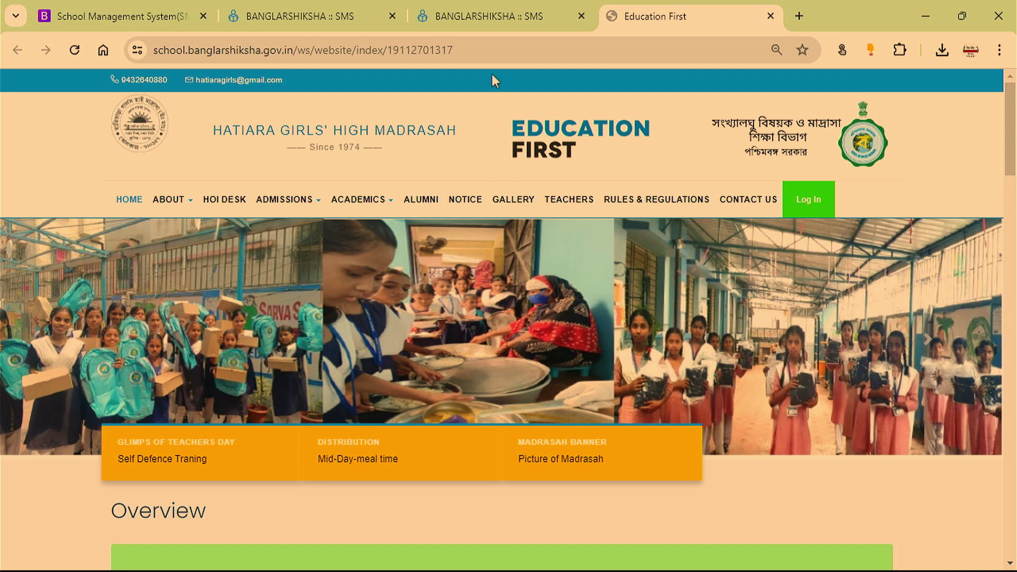
- Open the Banner content list in the SMS portal and view the corresponding banner slides on the public home page
left_click(492, 22)
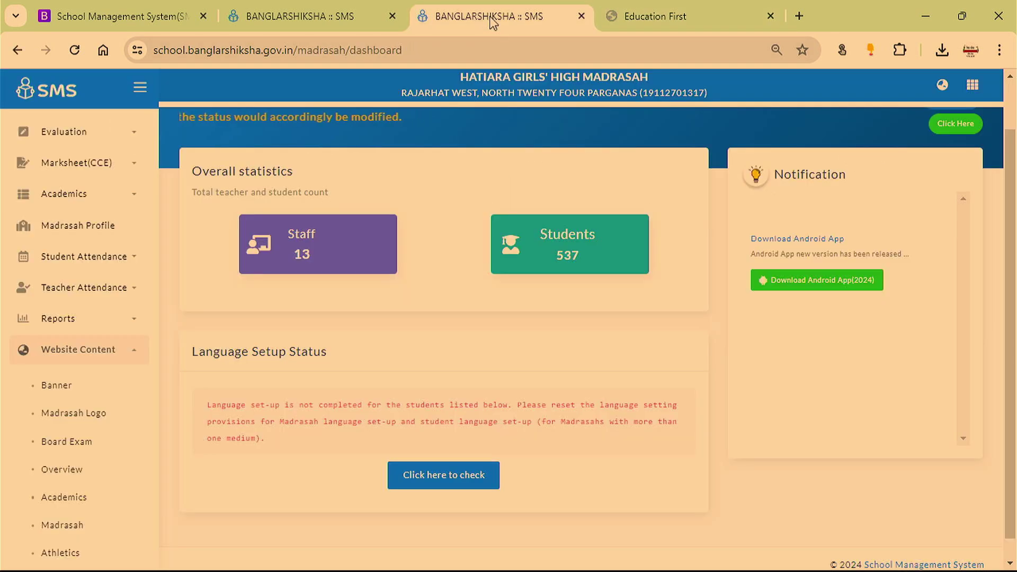
left_click(104, 388)
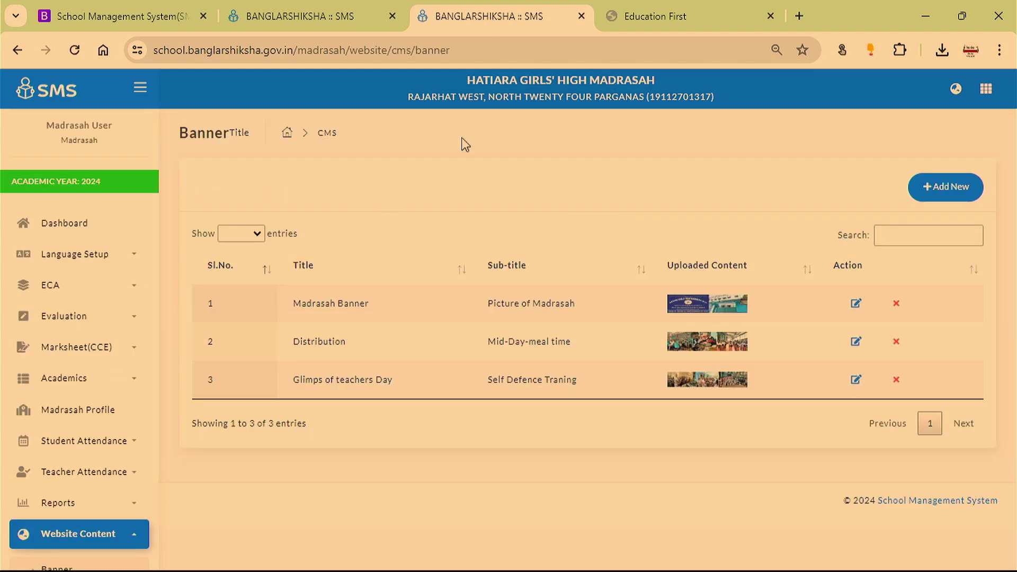
left_click(643, 29)
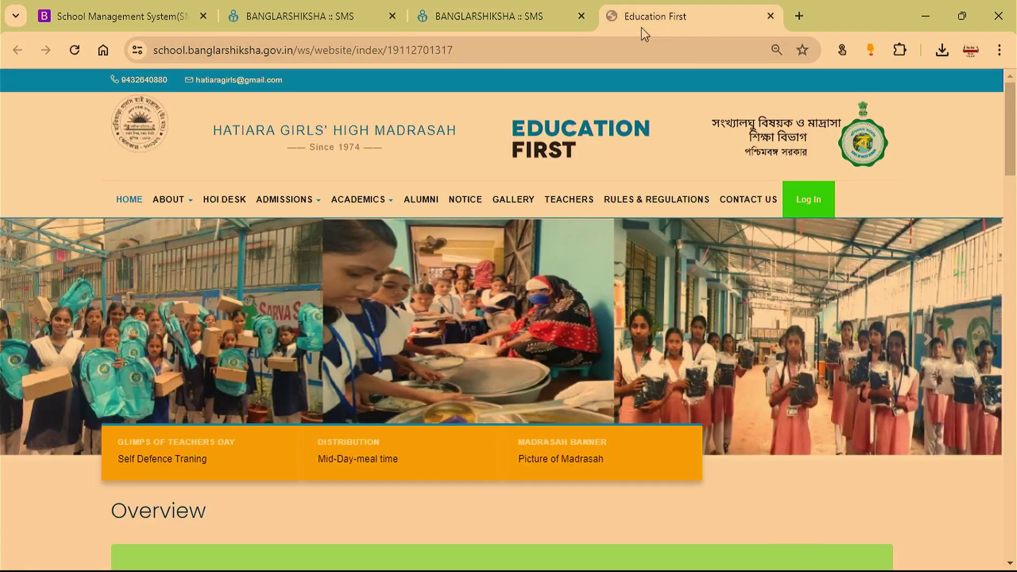
left_click(929, 345)
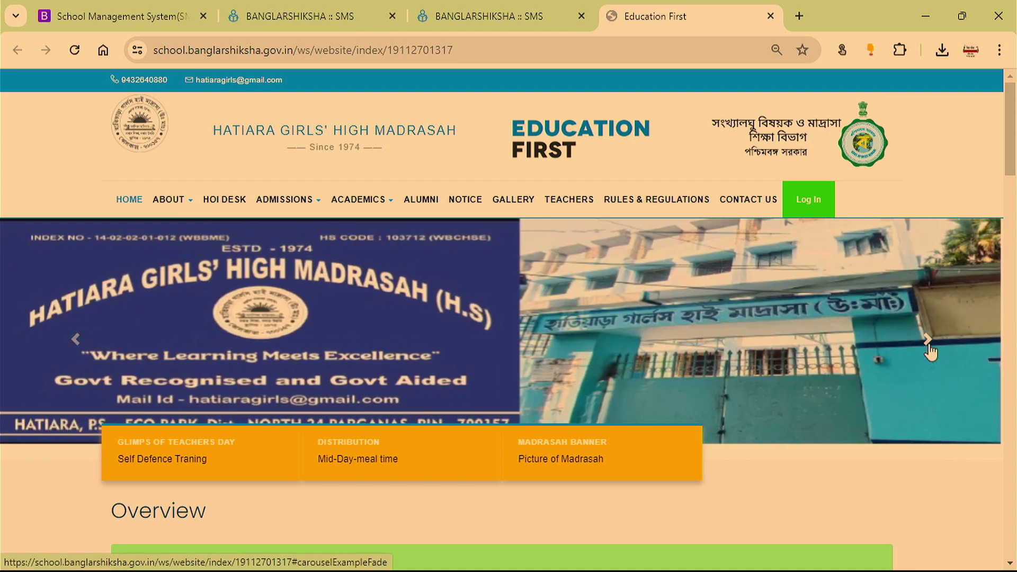
- Return to the Banner list in the SMS portal and start a new banner entry
left_click(529, 30)
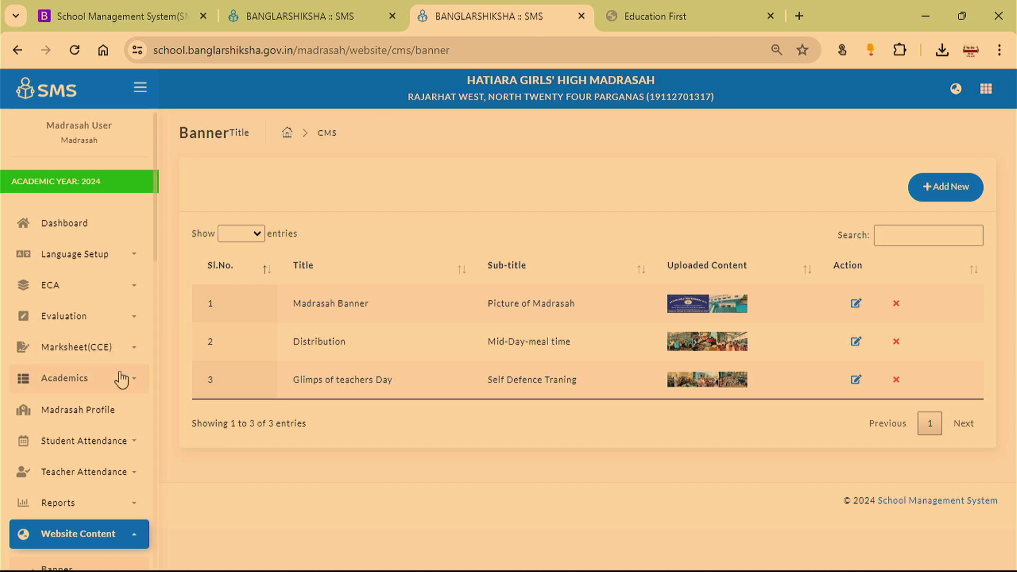
scroll(112, 400, "down", 5)
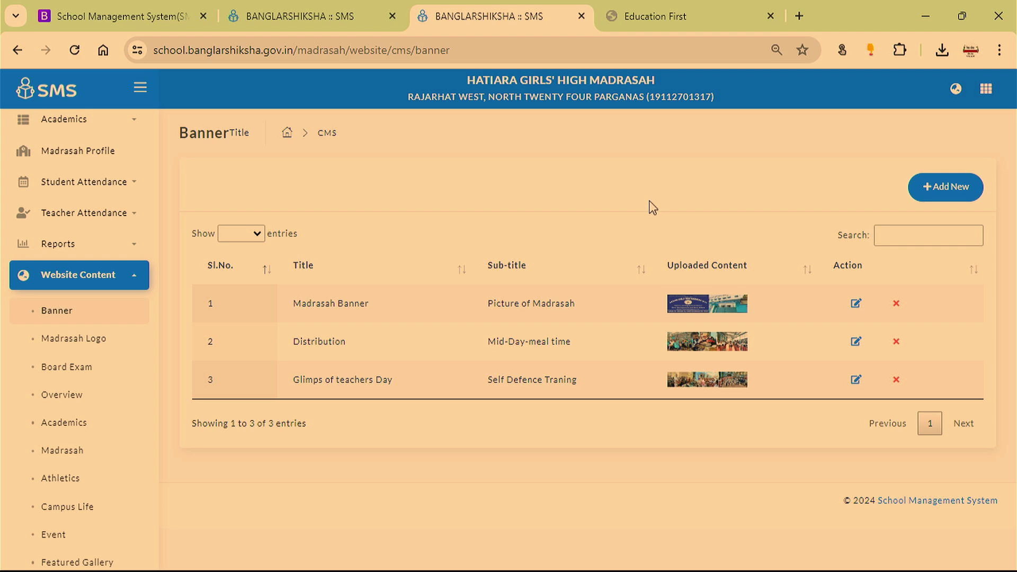
left_click(948, 185)
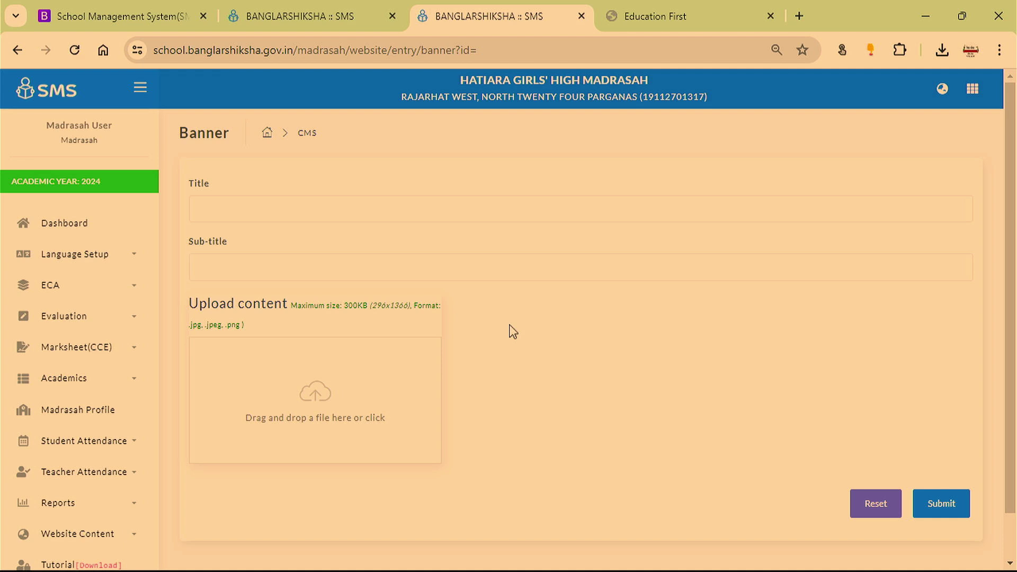
- Attach the slider image from the Downloads folder as the banner content, and remove it again
left_click(316, 394)
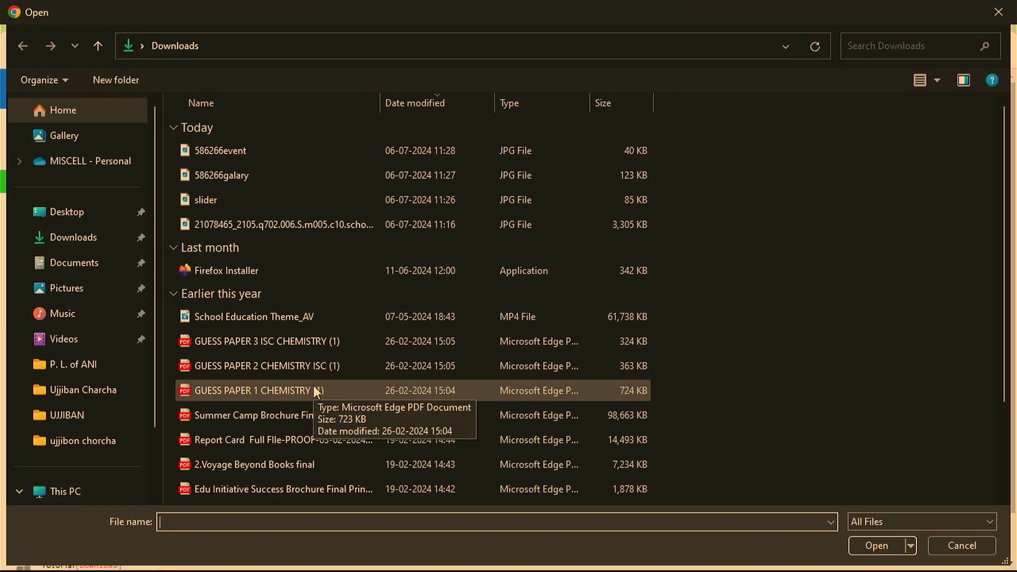
double_click(259, 200)
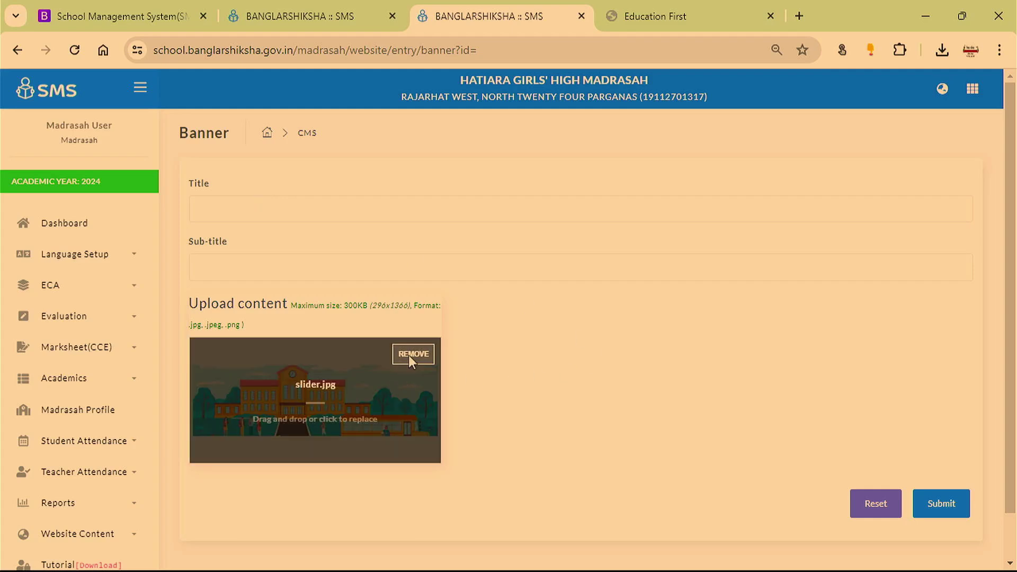
left_click(411, 353)
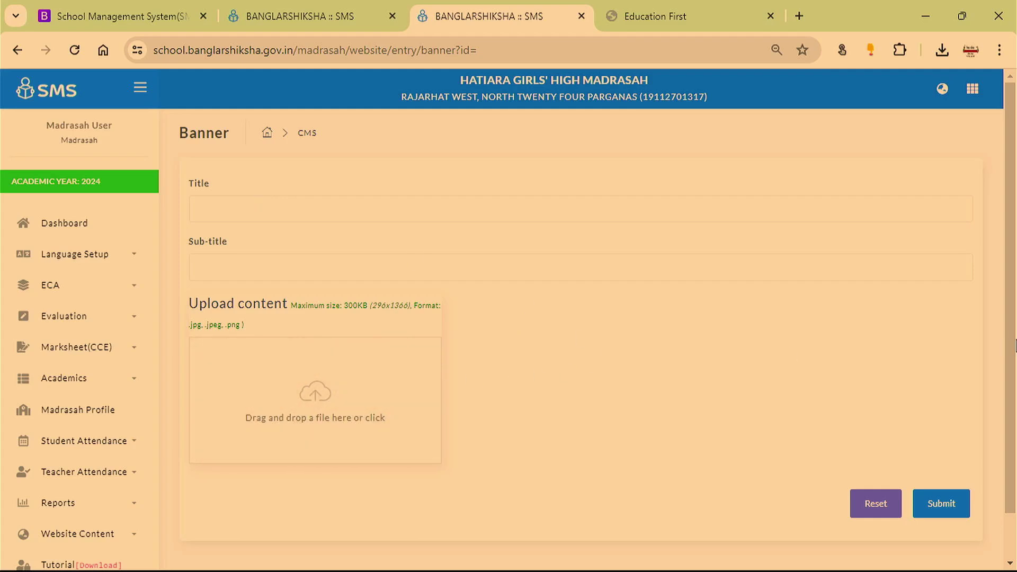
- Try uploading the bus image and the slider image straight from the desktop as banner content, and remove the attached file
left_click(964, 17)
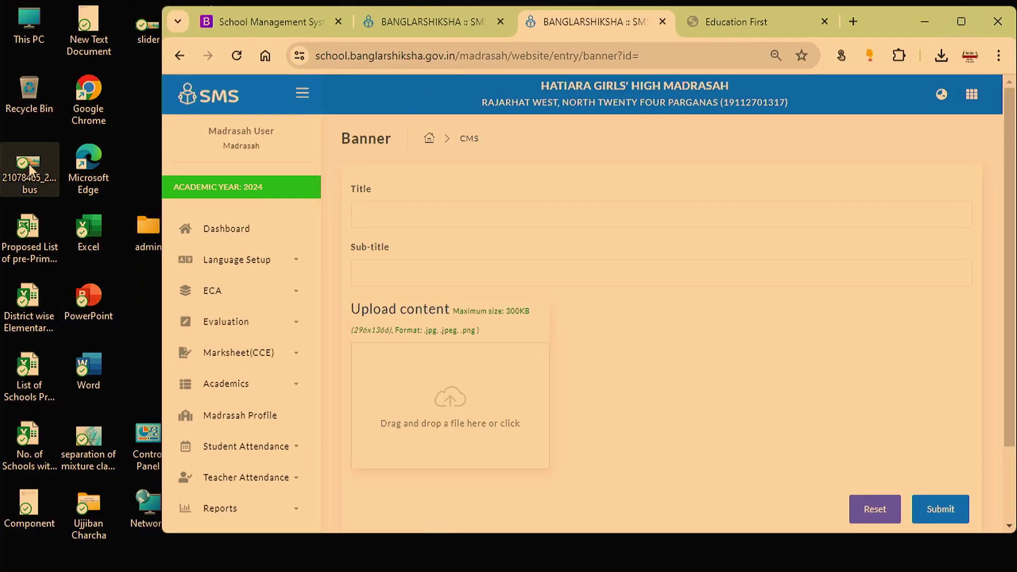
left_click_drag(29, 164, 441, 398)
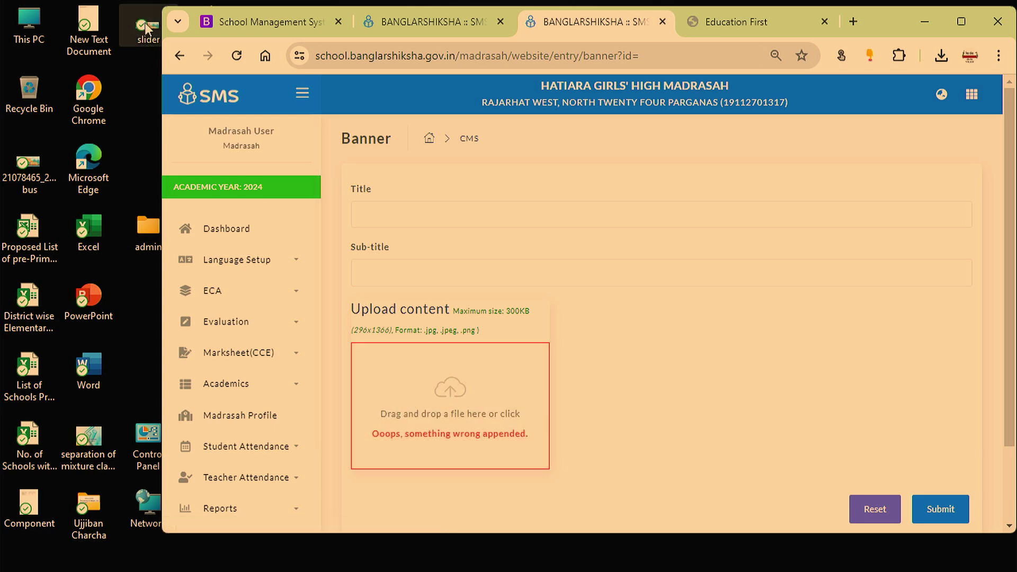
left_click_drag(146, 27, 423, 414)
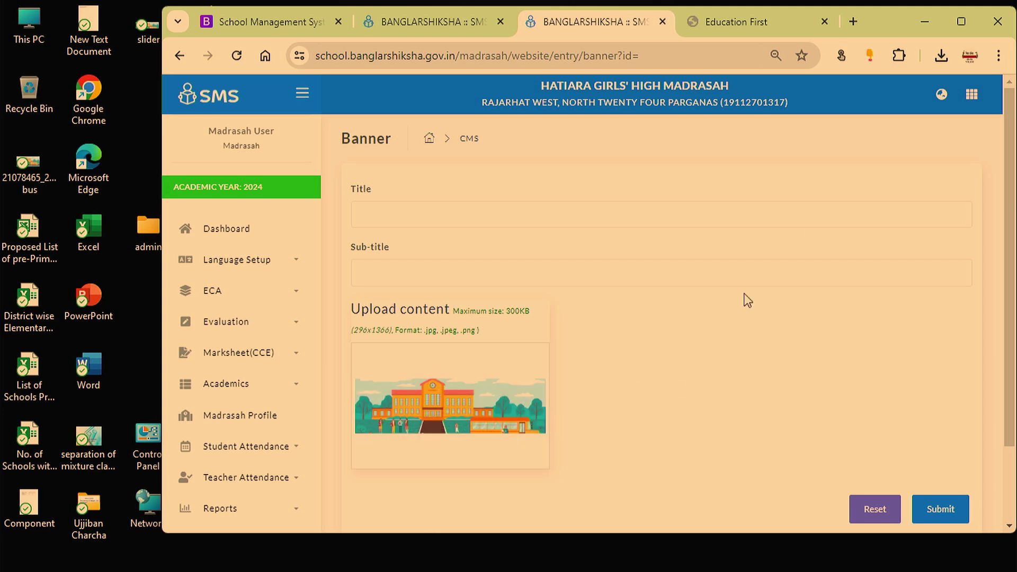
left_click(957, 24)
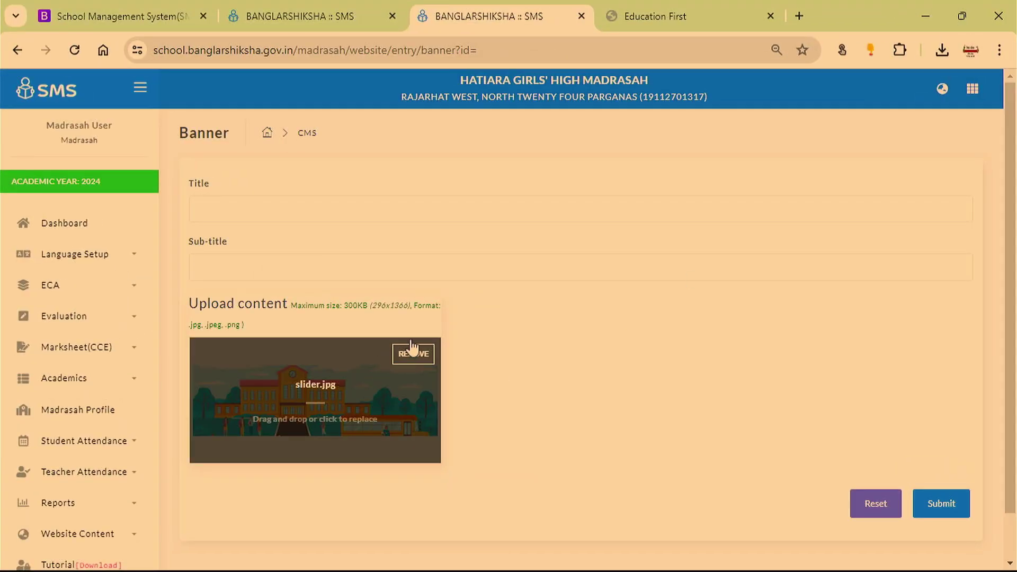
left_click(413, 351)
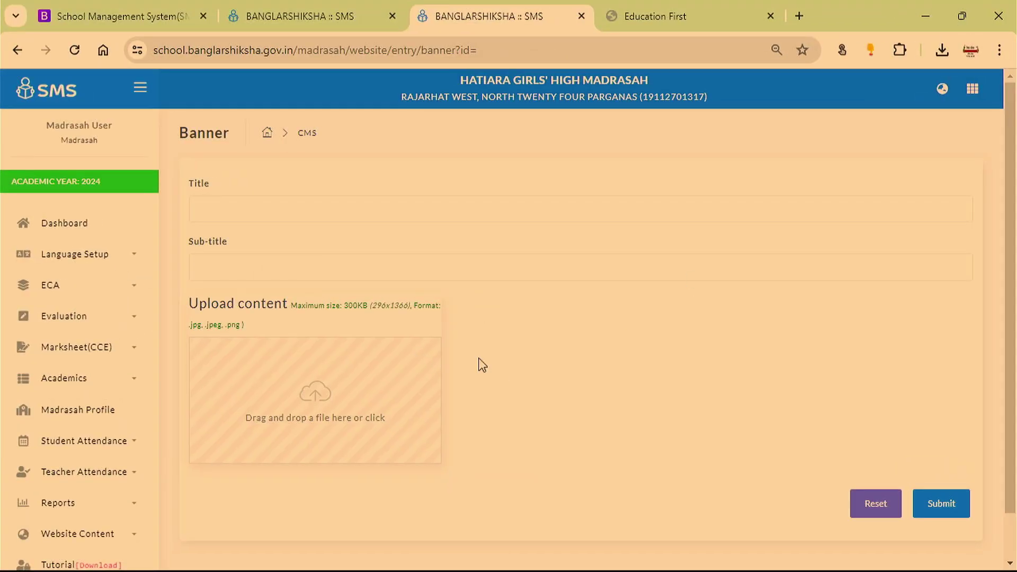
- Attach the slider image from the Downloads folder as the banner content and submit the entry without a title or sub-title
left_click(349, 395)
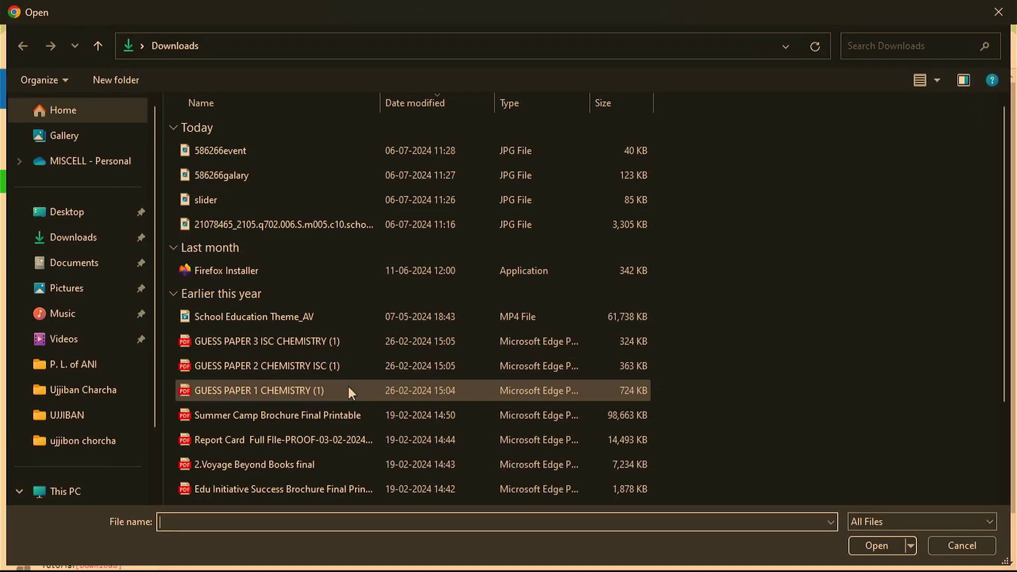
double_click(249, 200)
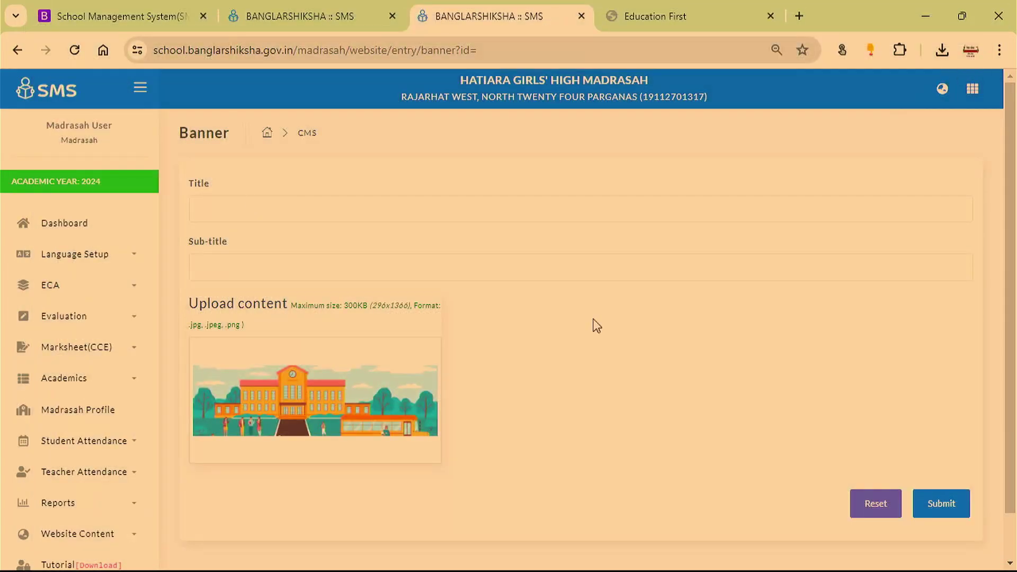
left_click(937, 513)
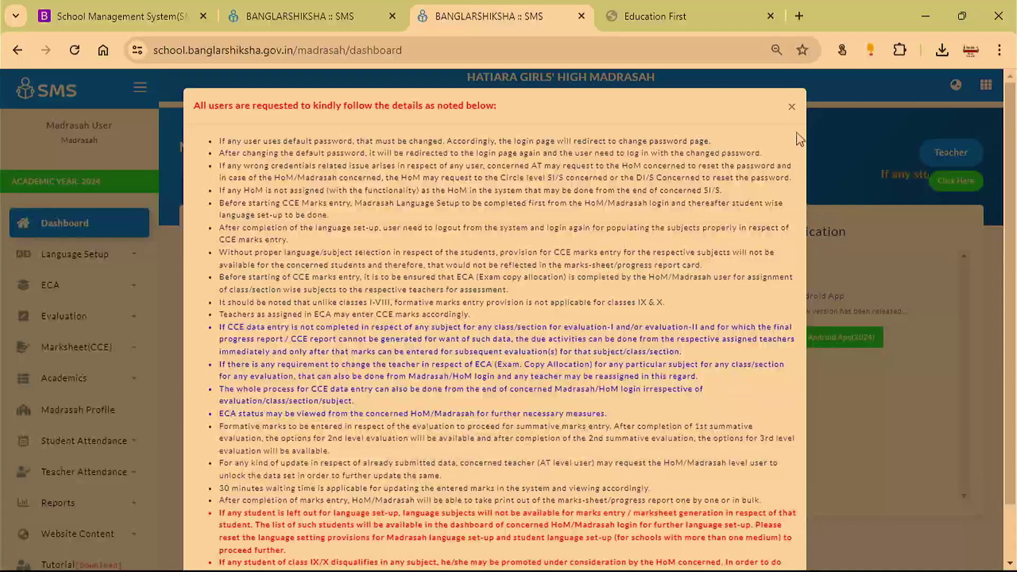
- Dismiss the user instructions notice, reload the institution's public home page and look through its banner slides
left_click(791, 107)
left_click(691, 27)
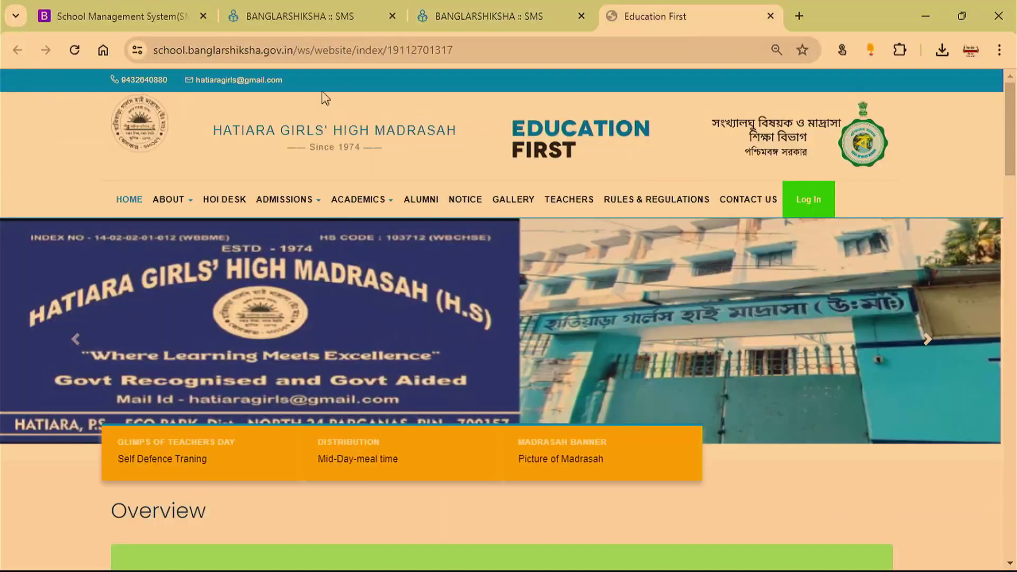
left_click(75, 51)
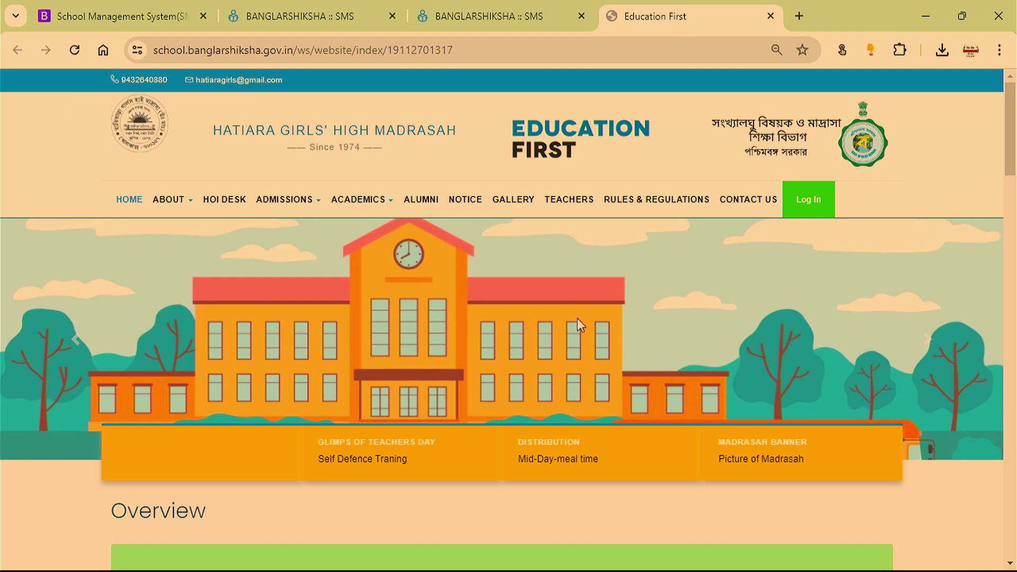
left_click(928, 346)
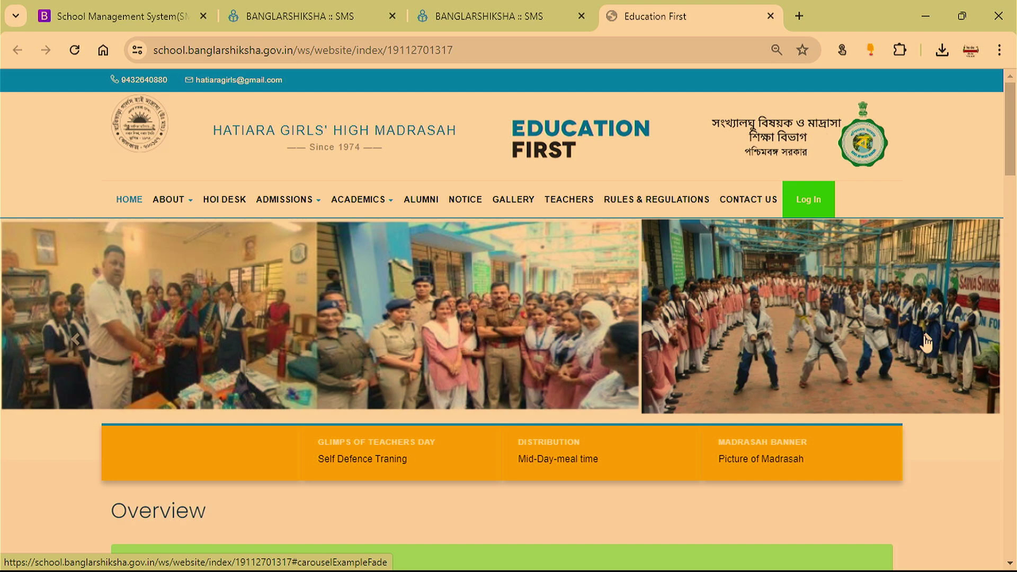
left_click(926, 343)
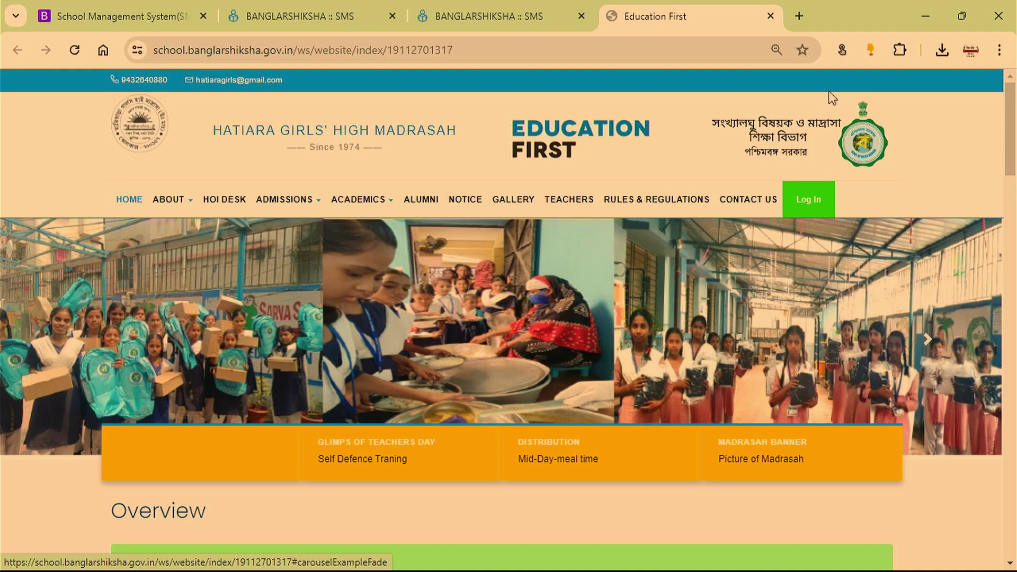
- Search the web for Photopea in a new browser tab and open the Photopea online photo editor
left_click(807, 17)
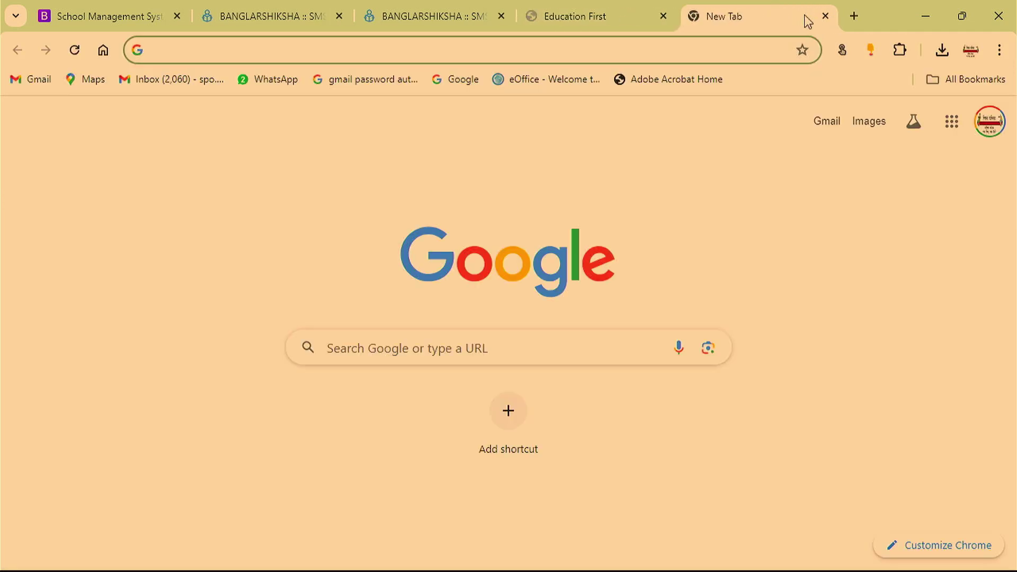
type("pto")
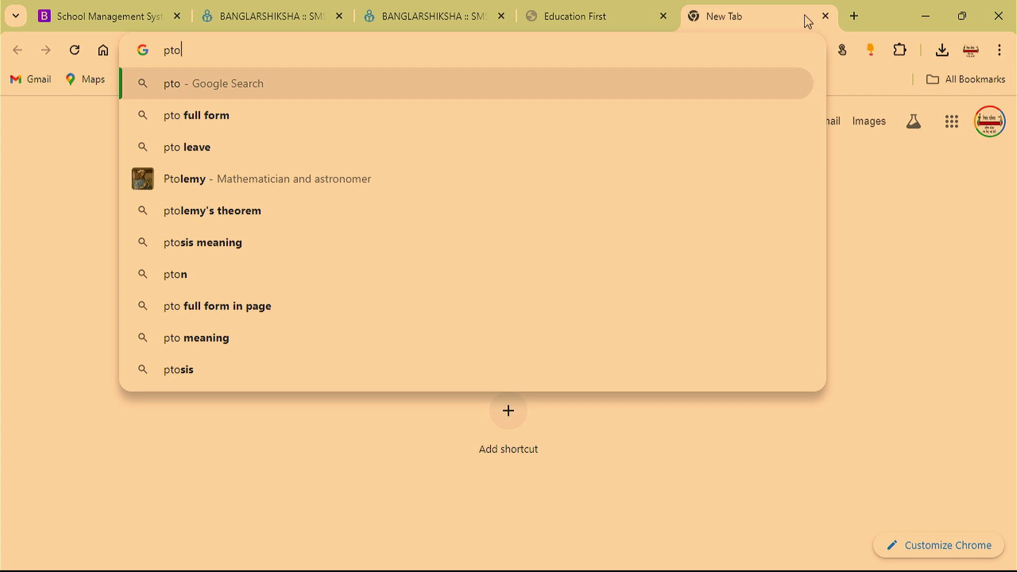
key("BackSpace")
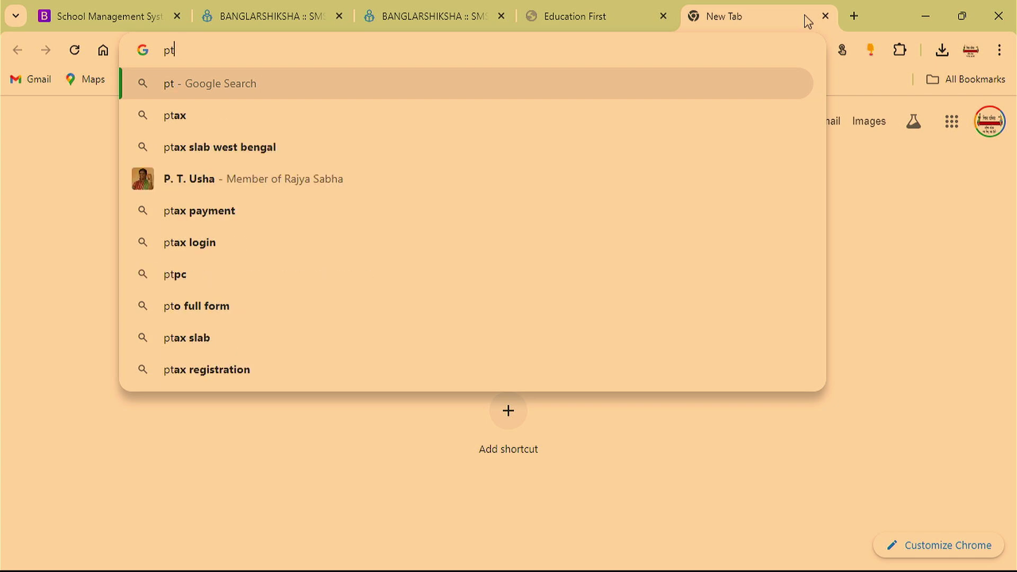
key("BackSpace")
type("h")
key("Return")
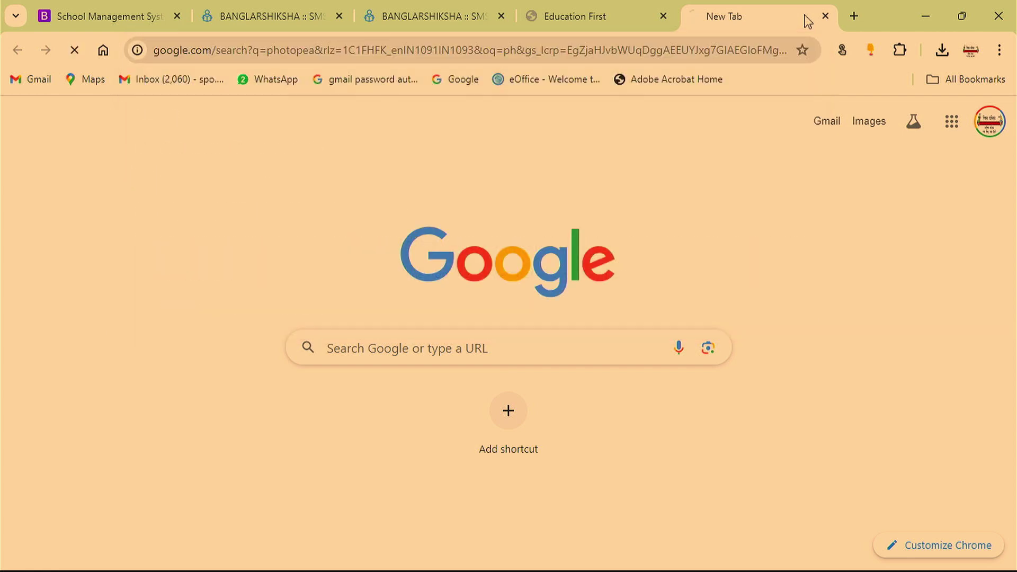
left_click(258, 246)
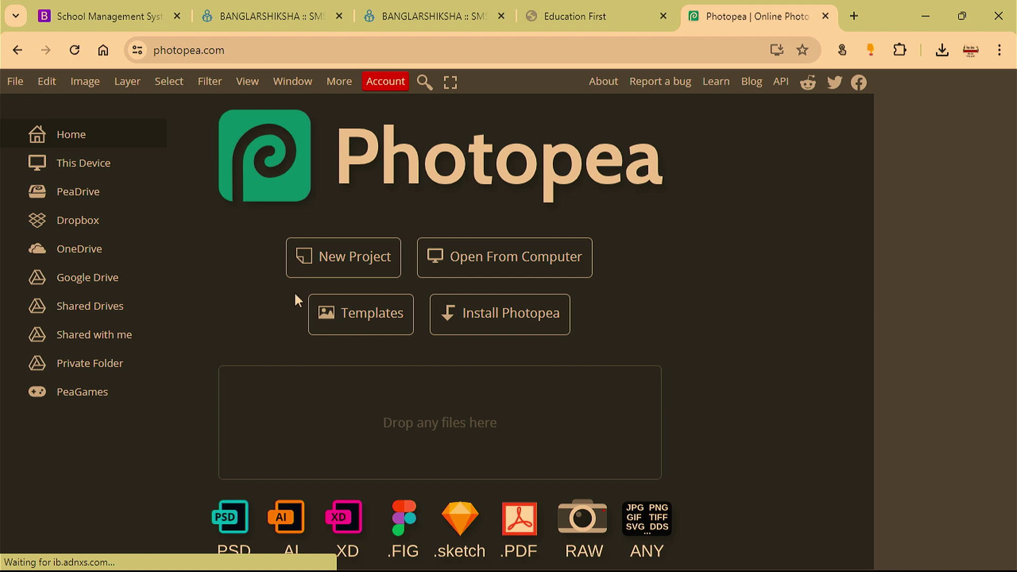
- Create a new project 1400 pixels wide and 400 pixels high with a white background
left_click(354, 257)
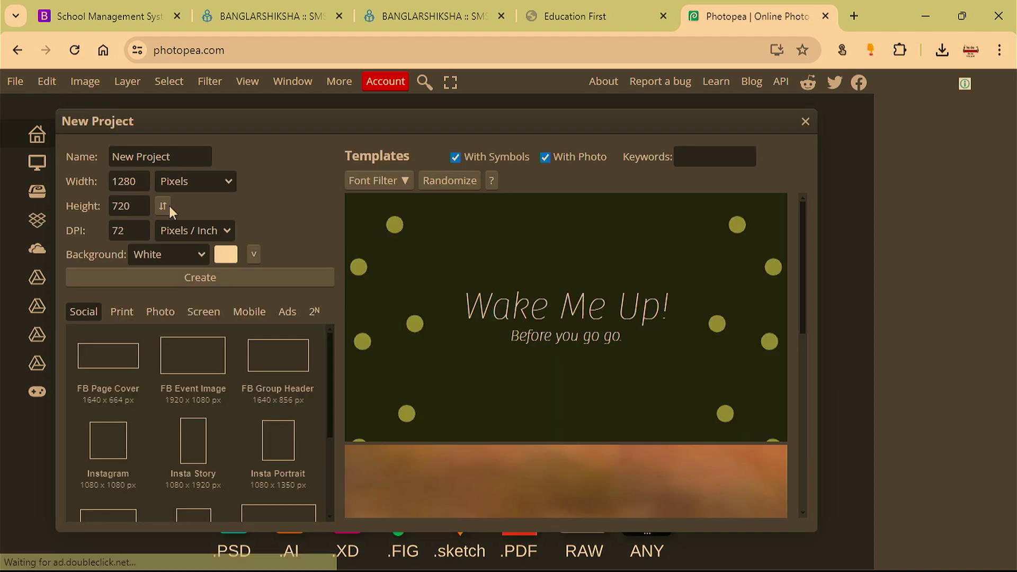
double_click(129, 180)
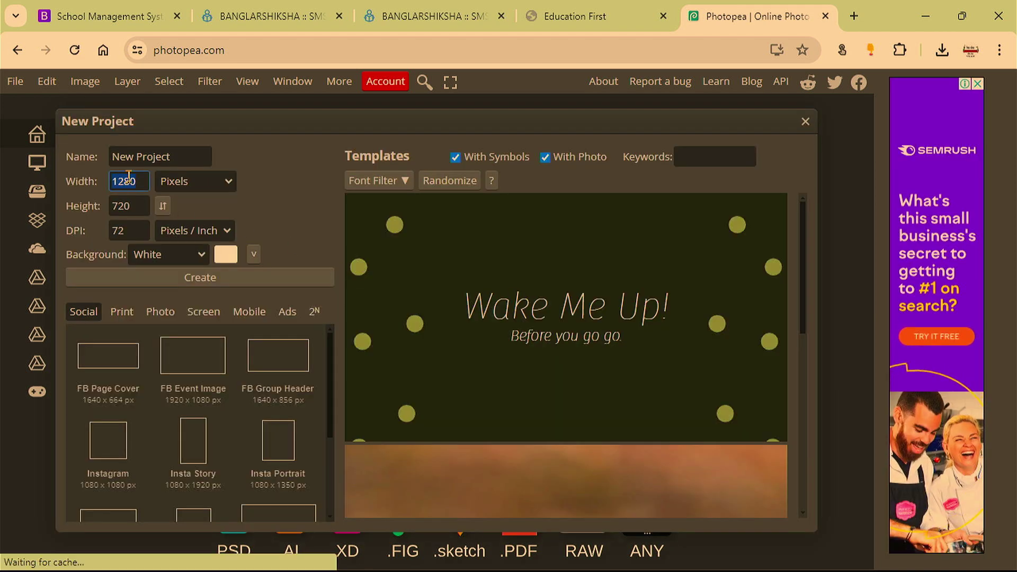
type("1400")
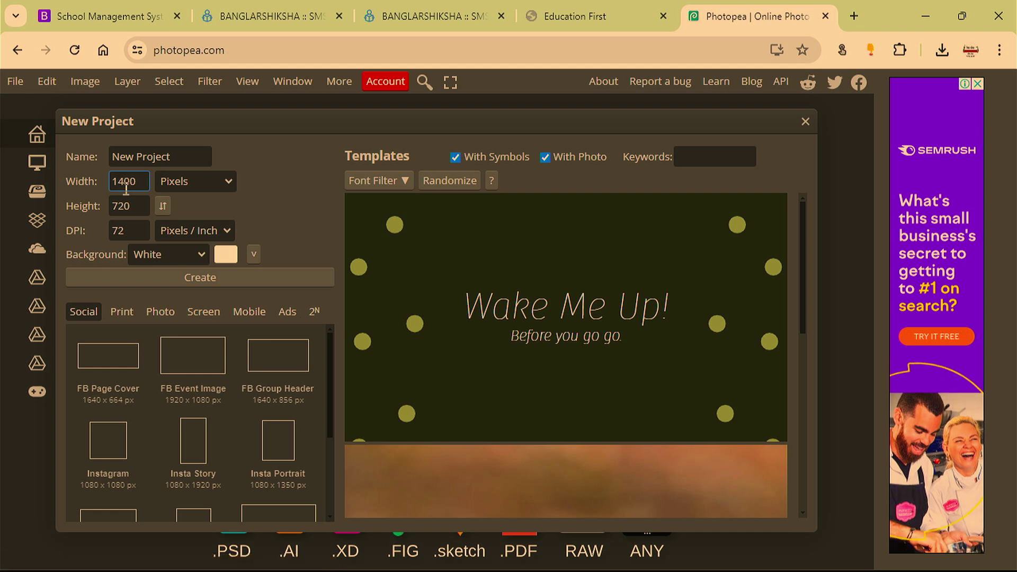
double_click(126, 206)
type("400")
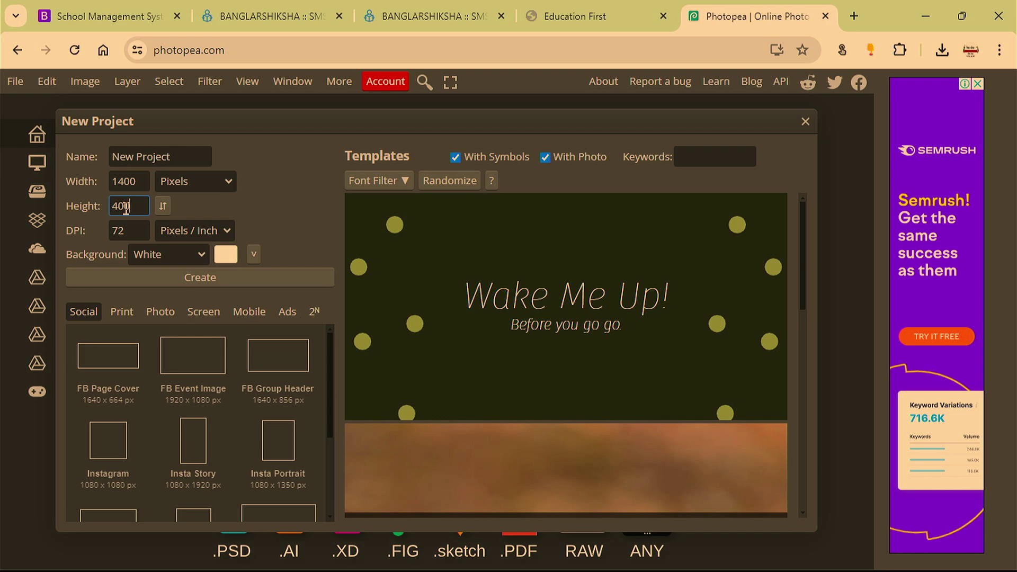
left_click(191, 279)
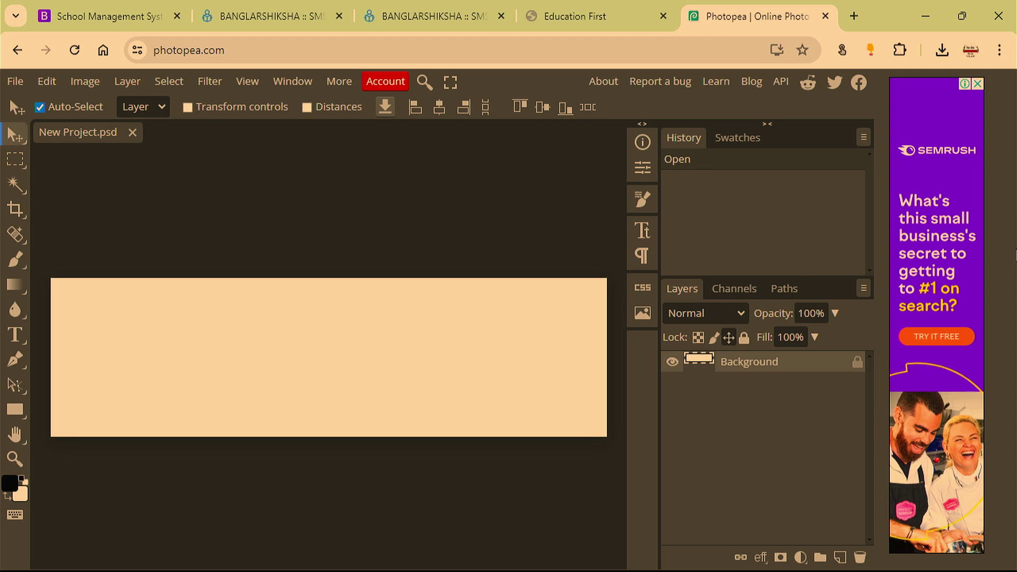
- Place the school bus image from the desktop onto the blank canvas as a new layer
left_click(963, 16)
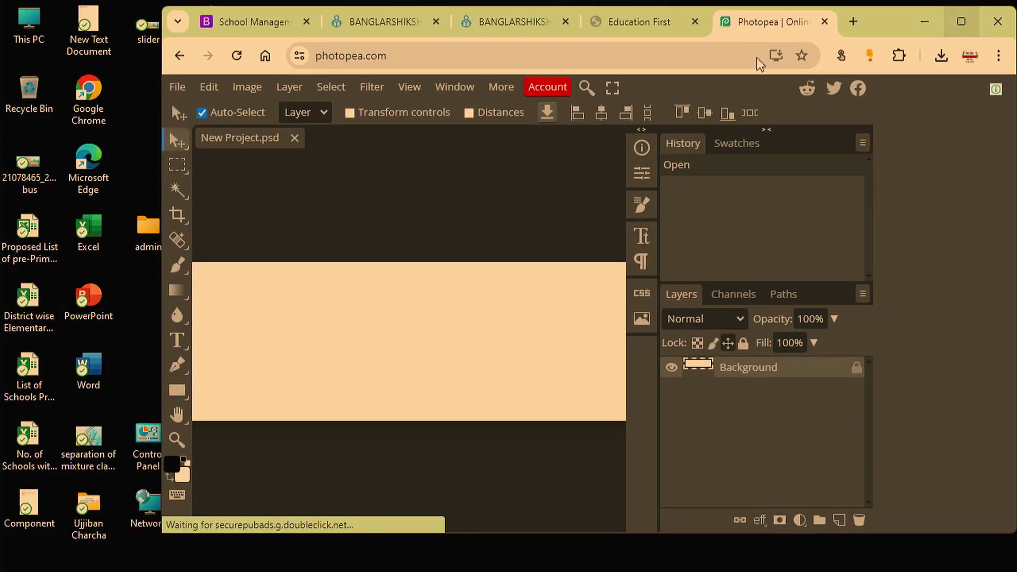
left_click(35, 163)
left_click_drag(35, 163, 350, 321)
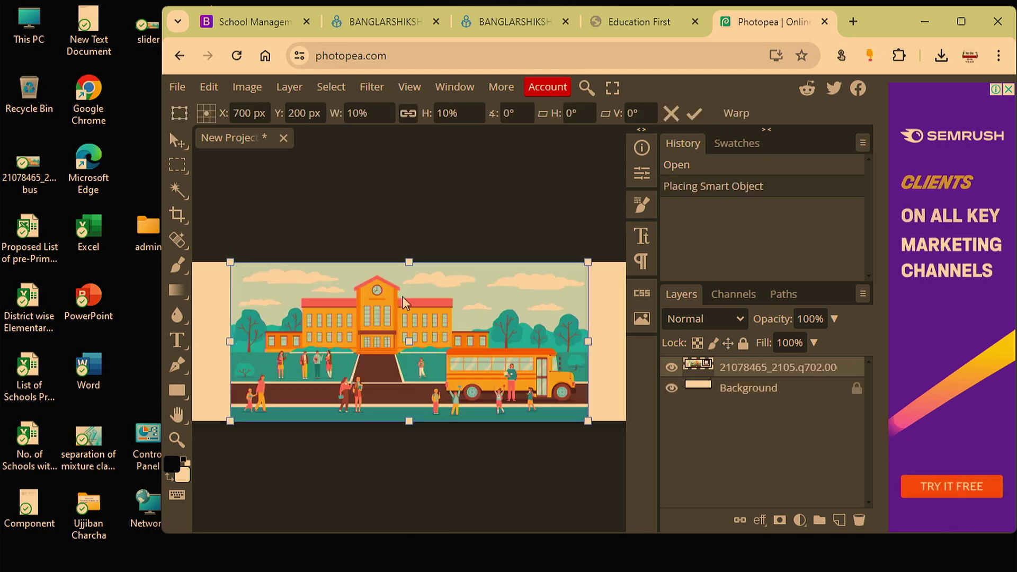
left_click(961, 24)
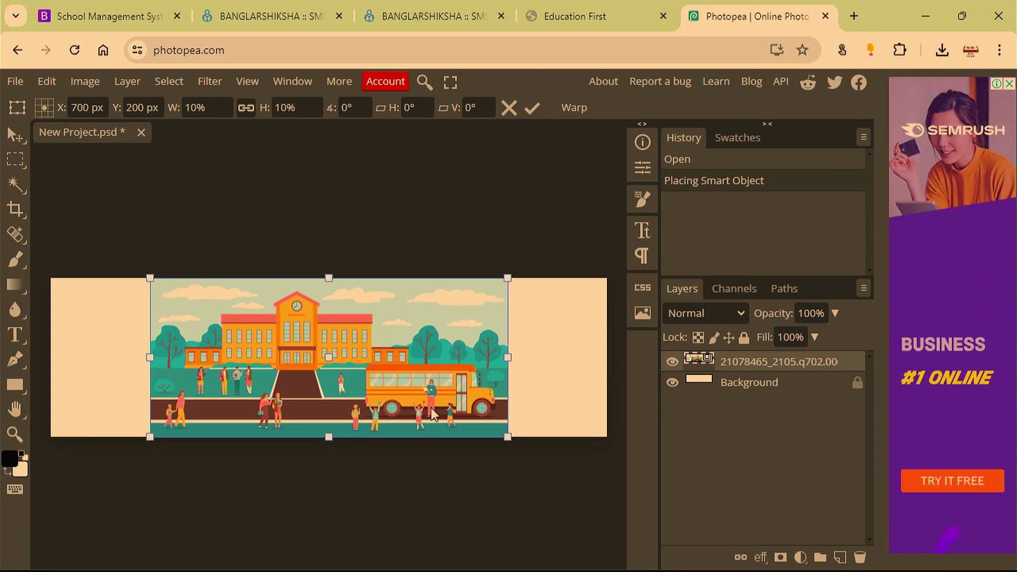
- Scale the placed bus image proportionally to about 16% and shift it down so the school building and sky fill the canvas
left_click_drag(151, 277, 44, 231)
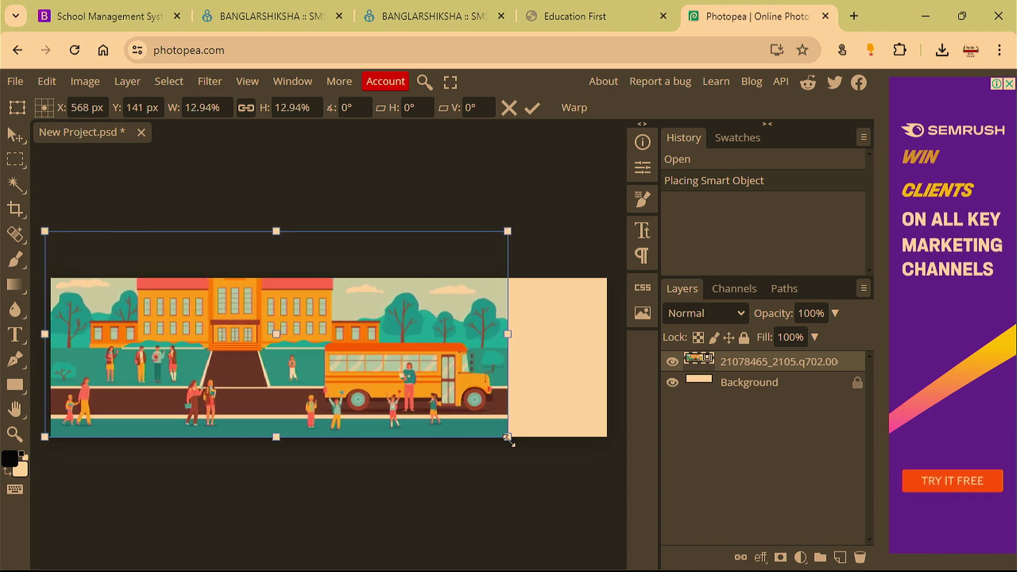
left_click_drag(529, 446, 618, 485)
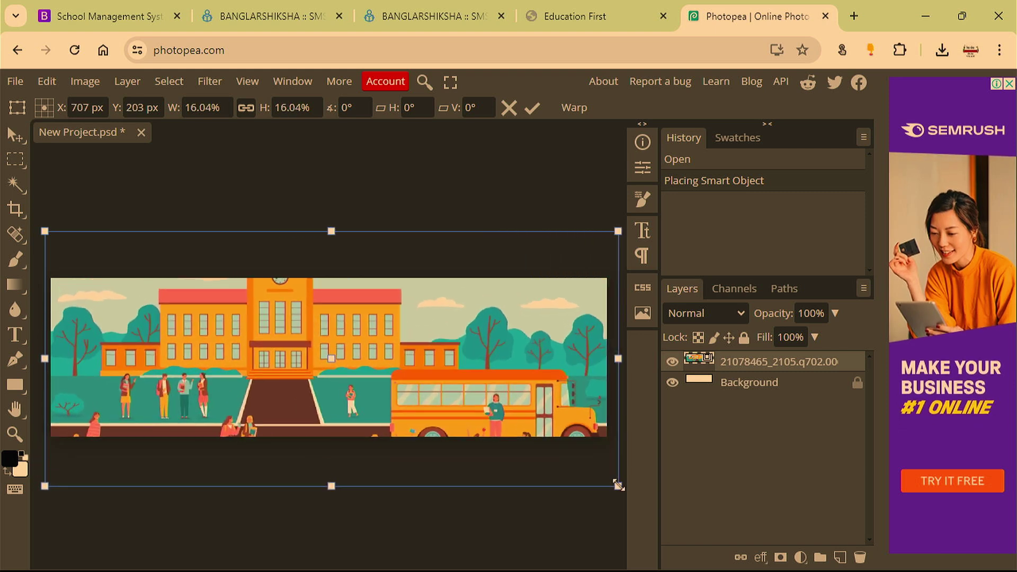
left_click_drag(547, 396, 550, 427)
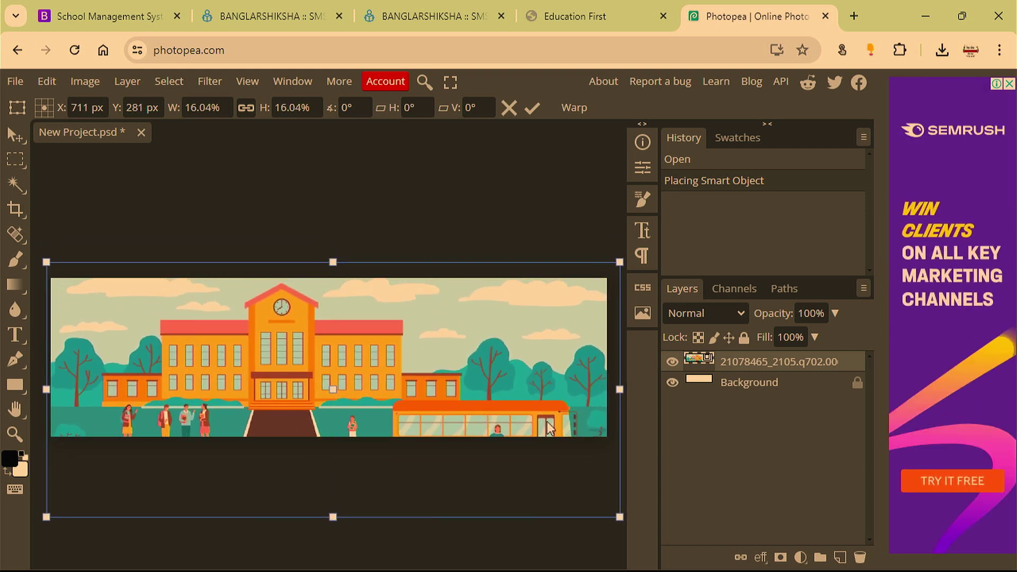
left_click(532, 109)
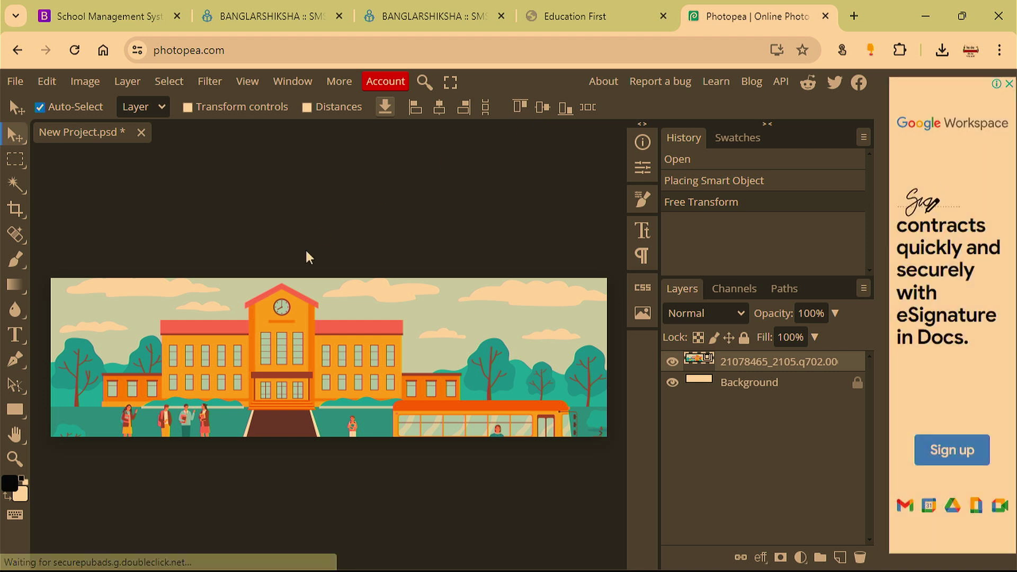
- Export the banner as a JPG named abc at 89% quality, 1400 by 400 px
left_click(15, 81)
mouse_move(103, 313)
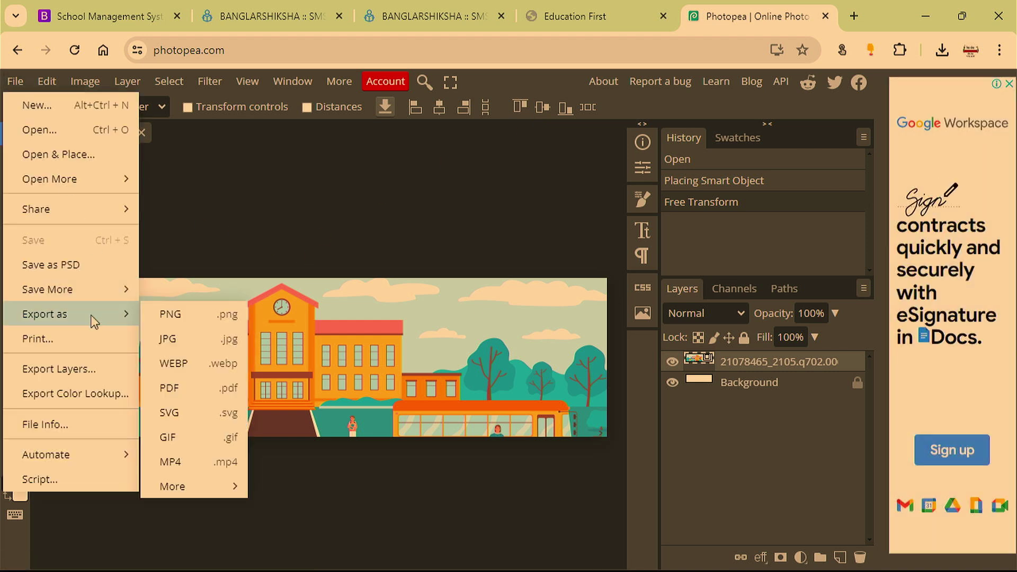
left_click(165, 340)
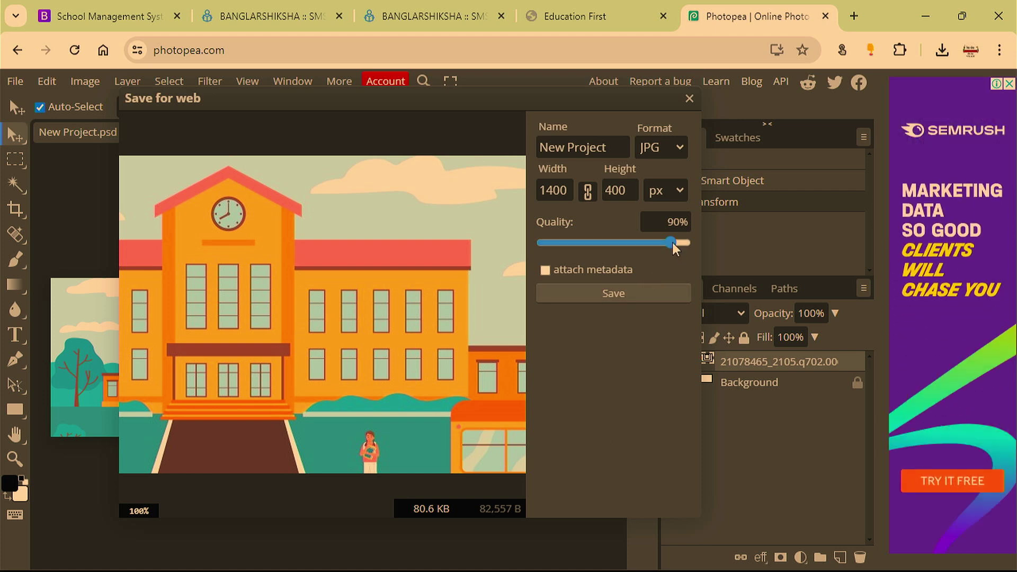
left_click_drag(686, 244, 671, 242)
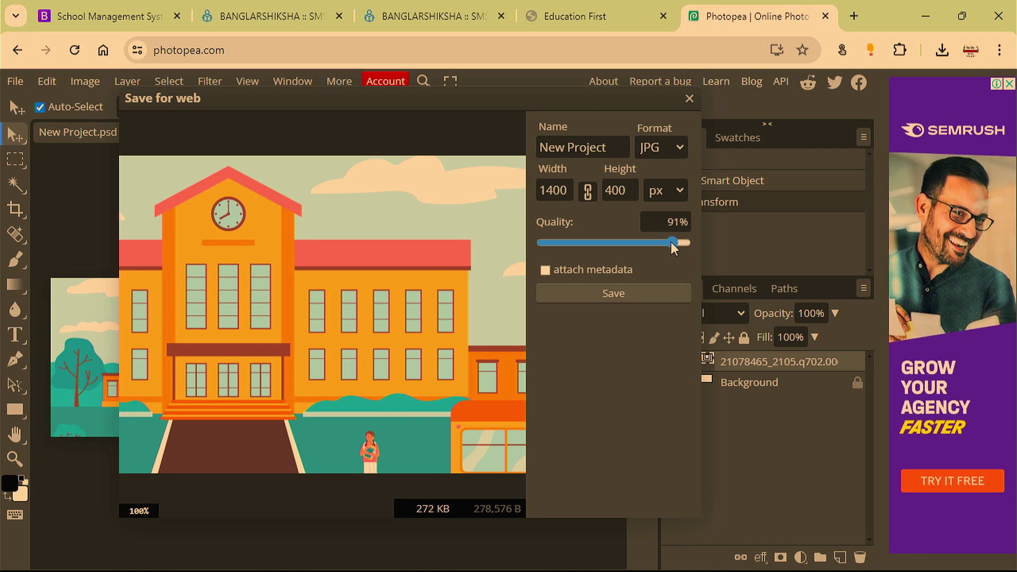
triple_click(618, 148)
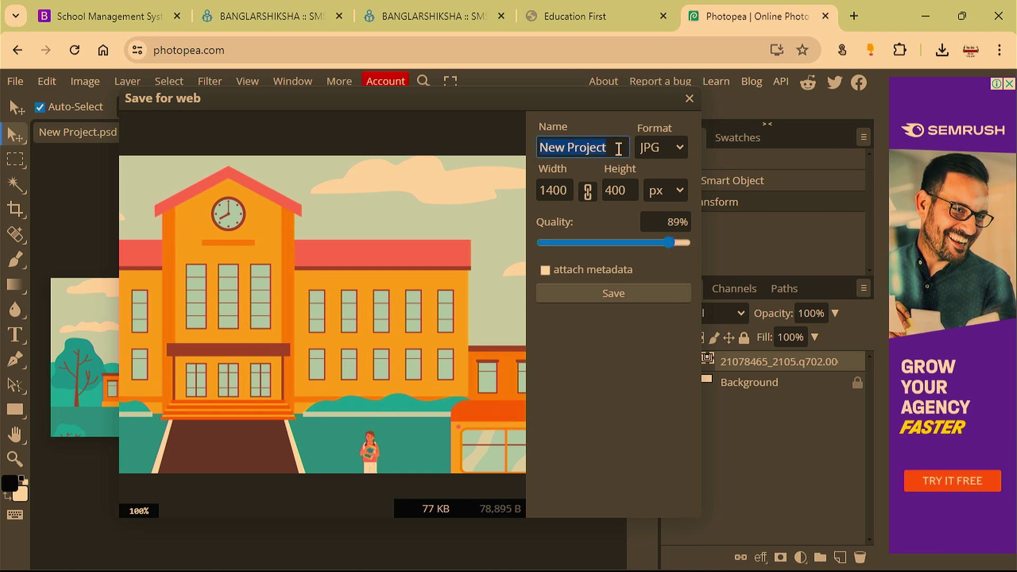
type("abc")
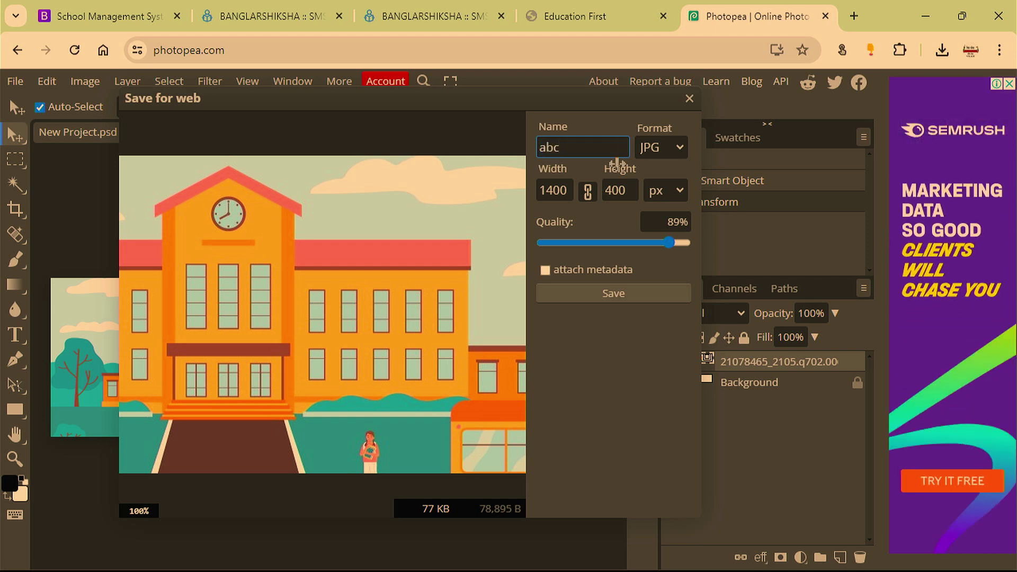
left_click(612, 288)
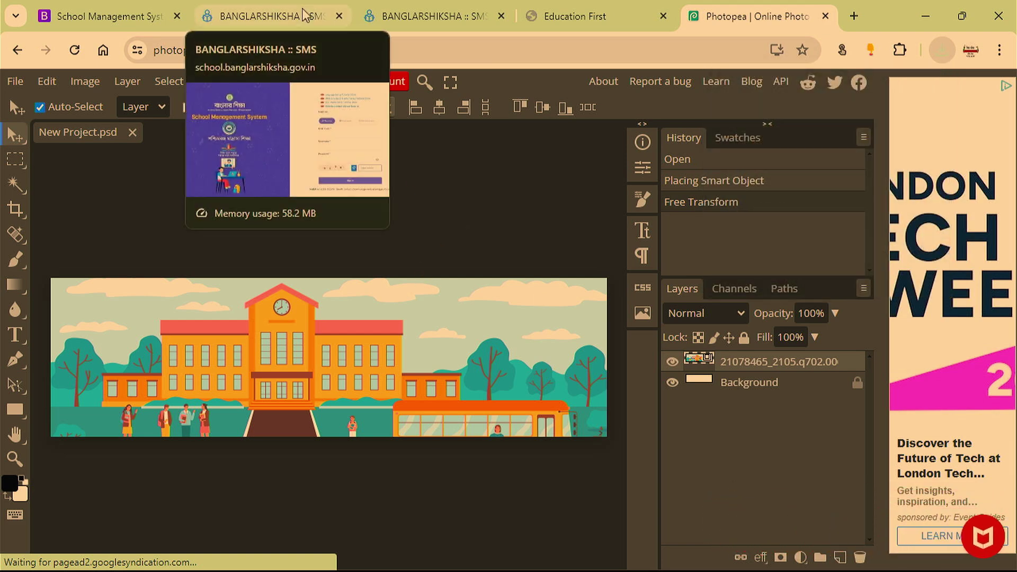
- Switch back to the Banglar Shiksha SMS portal and open the Madrasah Logo page of the website content
left_click(423, 16)
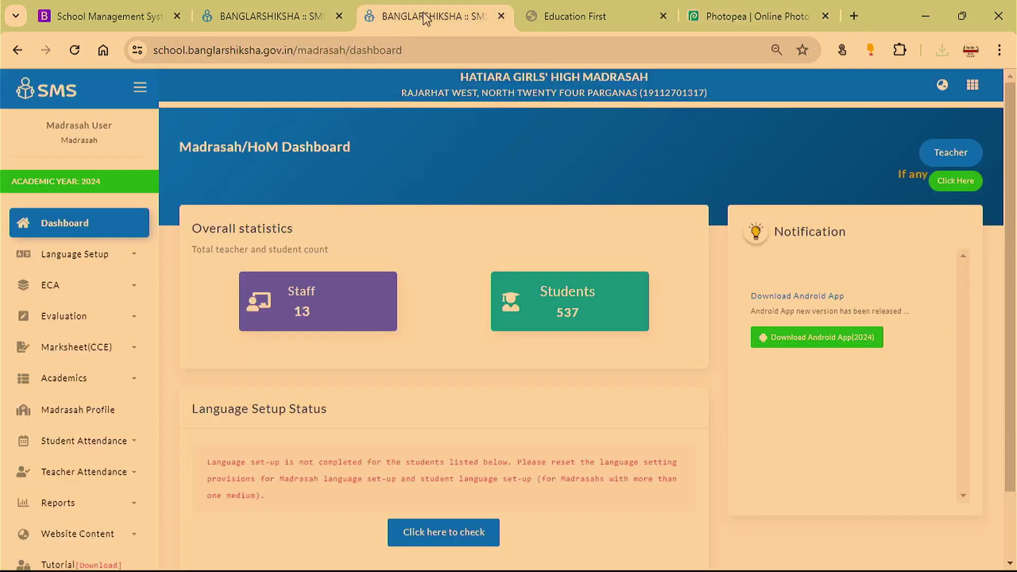
left_click(575, 17)
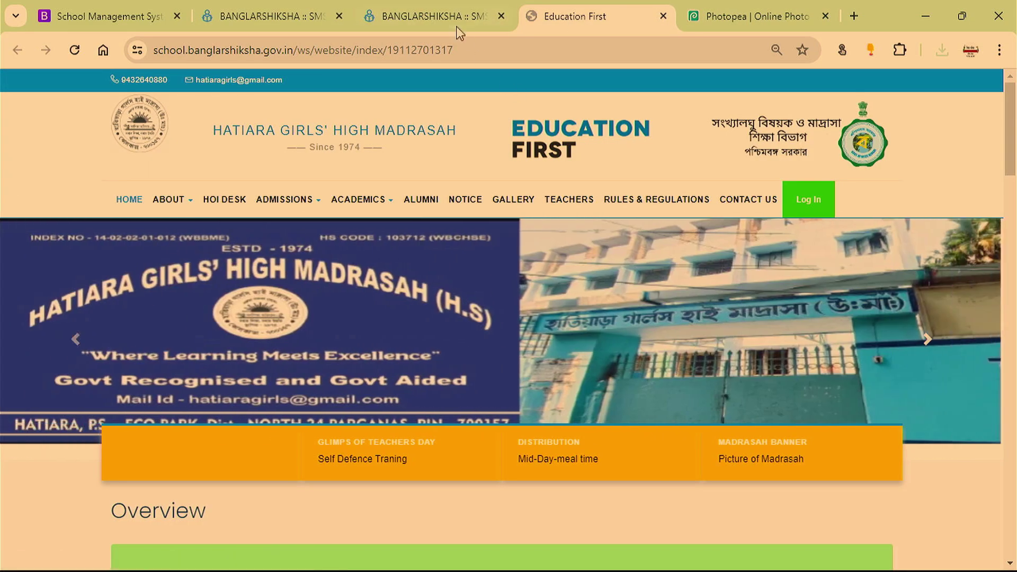
left_click(434, 16)
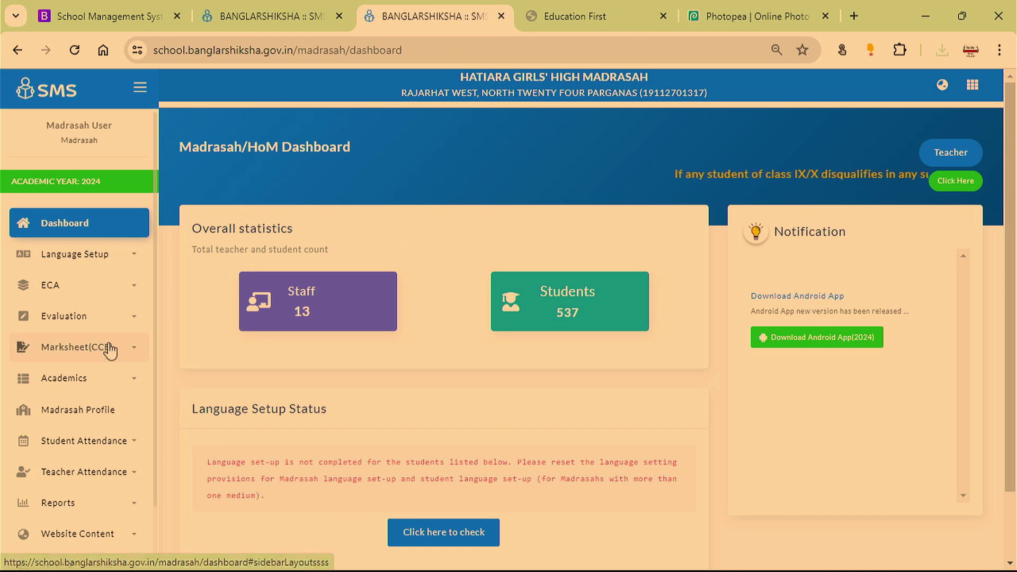
scroll(110, 344, "down", 2)
left_click(109, 457)
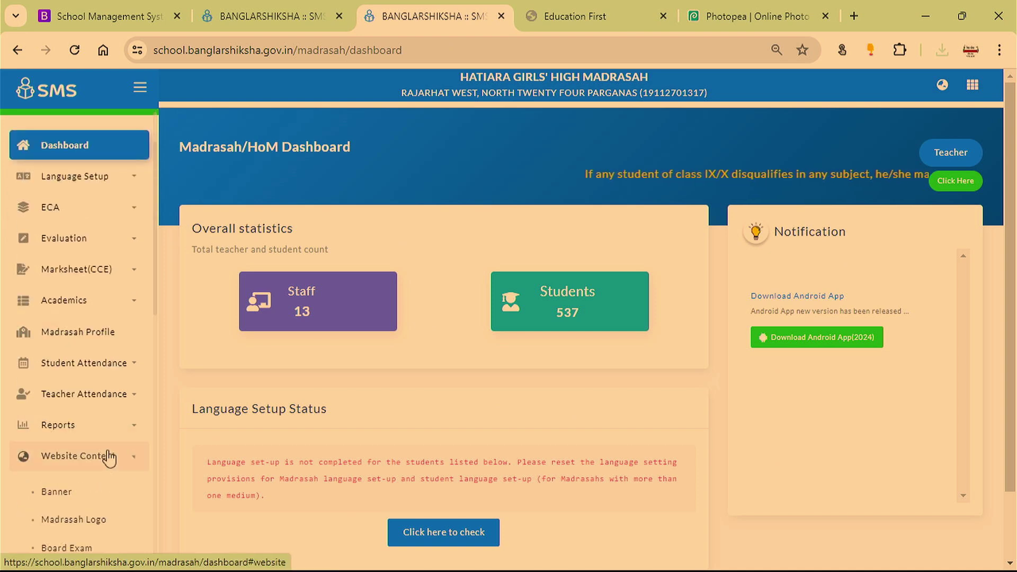
scroll(107, 454, "down", 3)
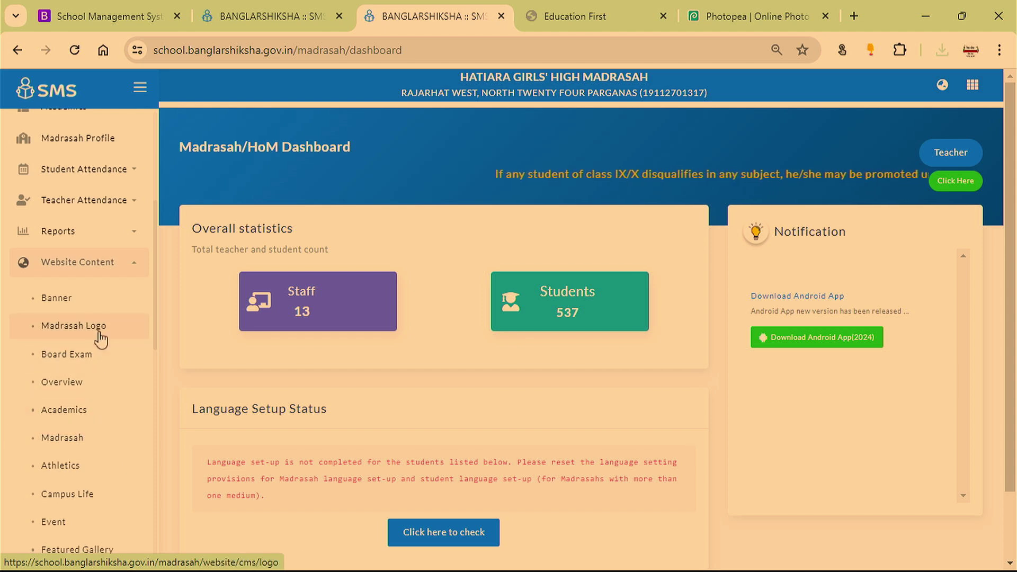
left_click(100, 339)
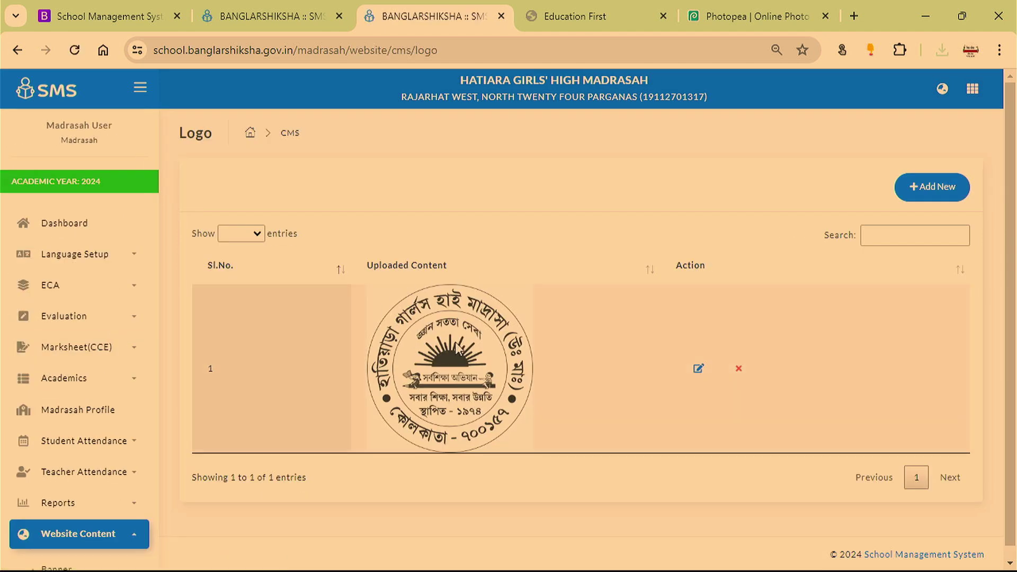
- View the logo on the public home page and open a new logo entry in the portal to review its upload requirements
left_click(583, 16)
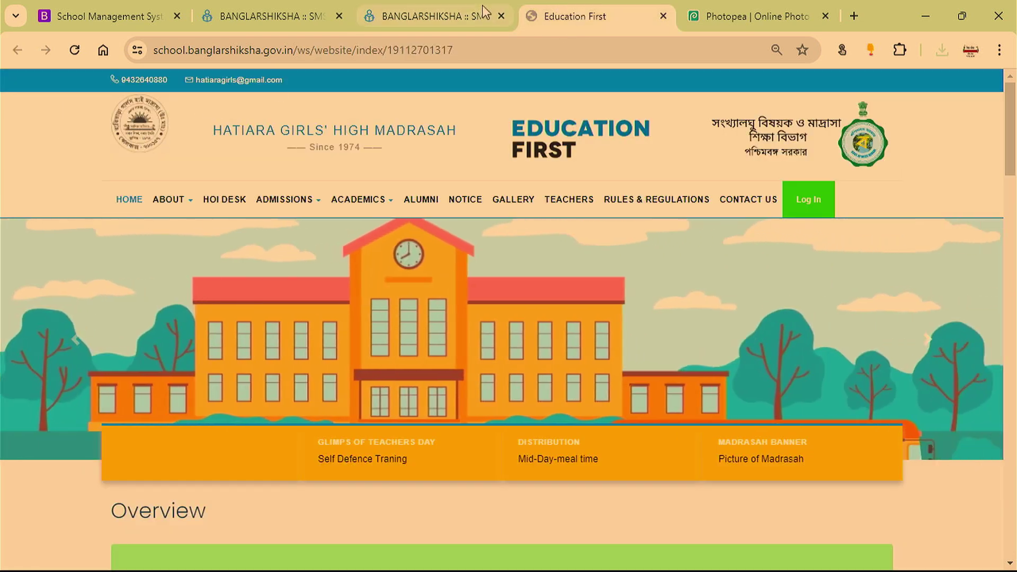
left_click(439, 15)
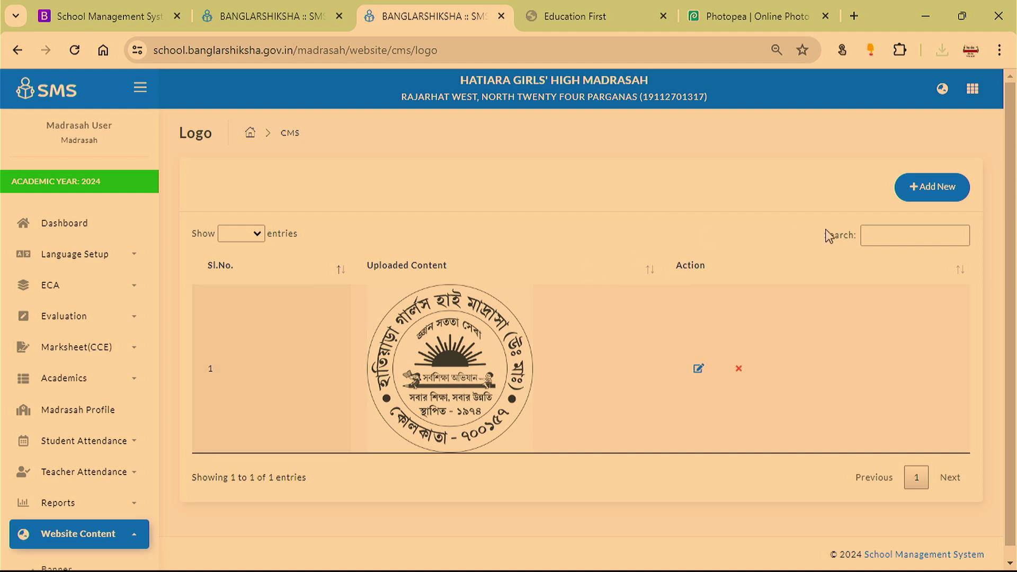
left_click(932, 187)
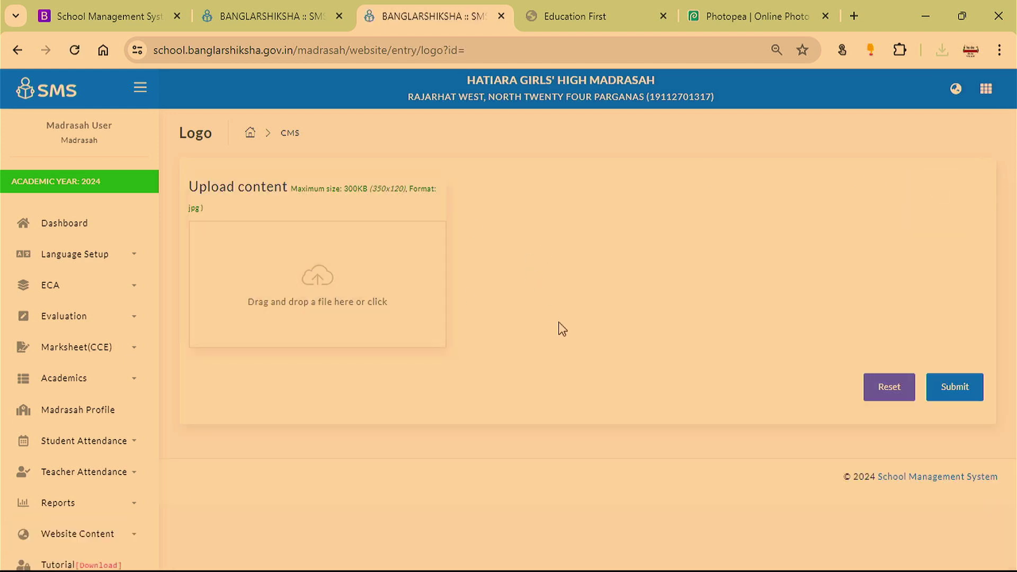
- Open the Board Exam page of the website content and view the Higher Secondary results for academic year 2024
left_click(119, 536)
scroll(119, 538, "down", 2)
scroll(120, 537, "down", 3)
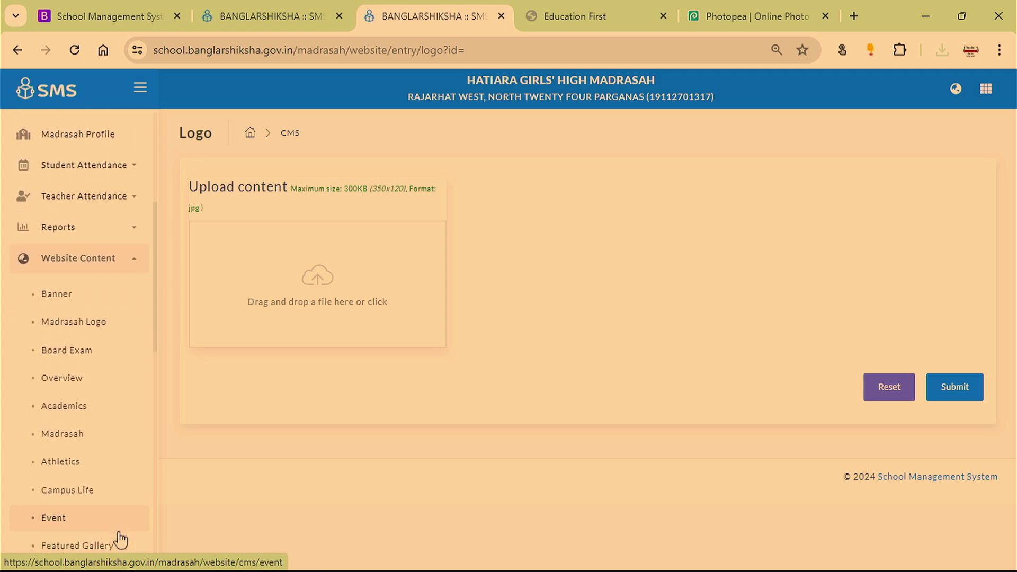
left_click(93, 356)
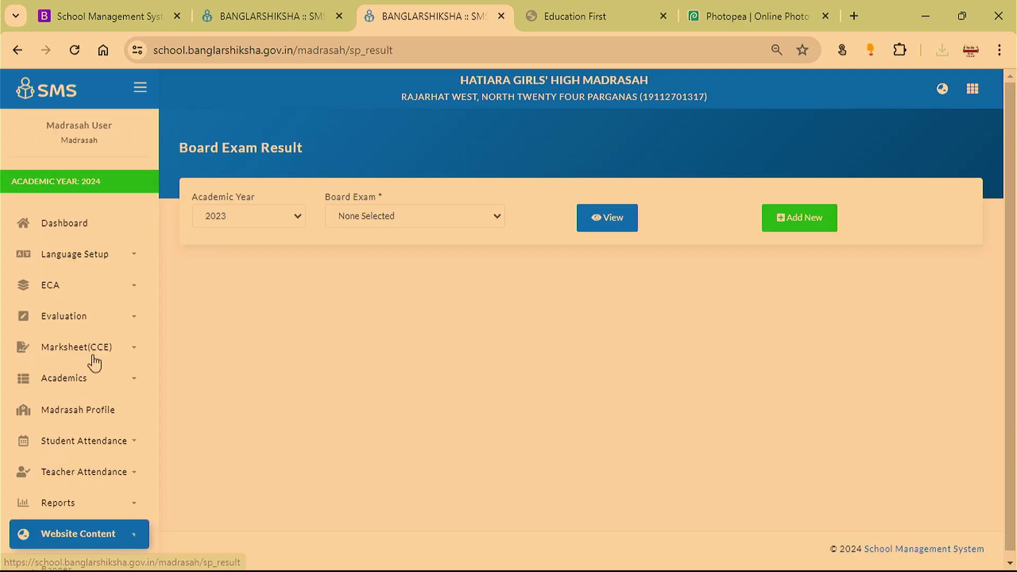
left_click(264, 220)
left_click(252, 246)
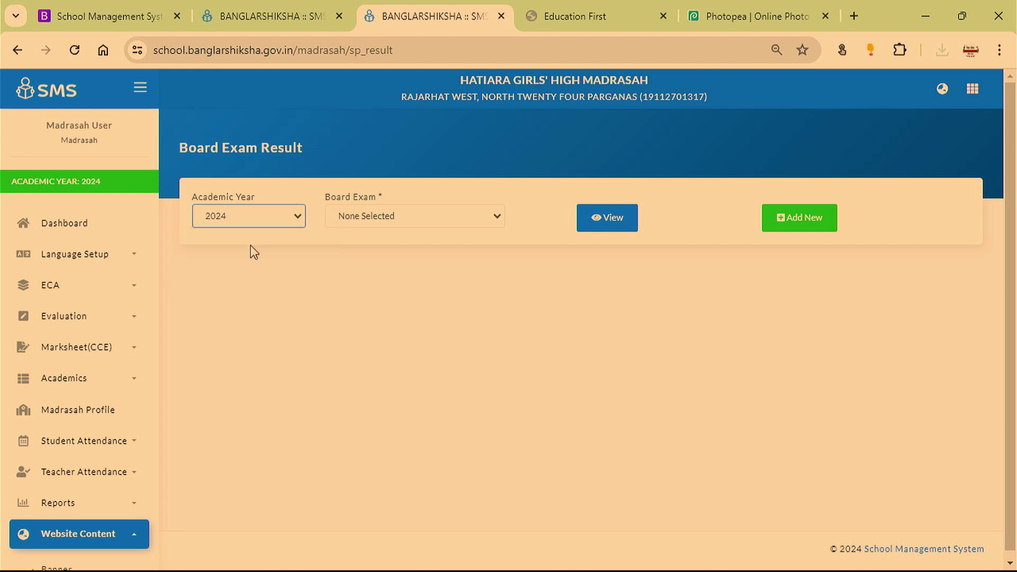
left_click(451, 222)
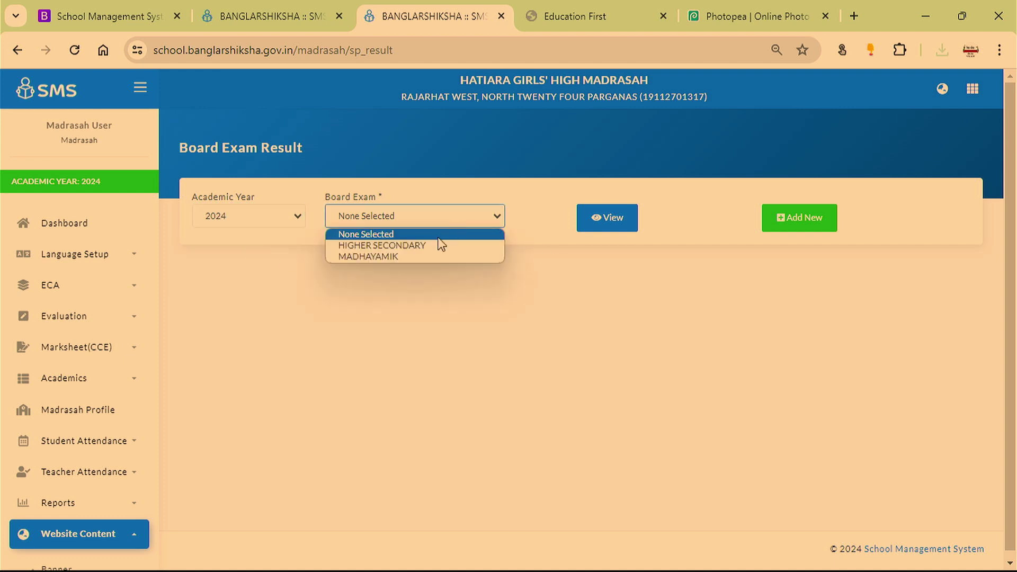
left_click(437, 245)
left_click(602, 224)
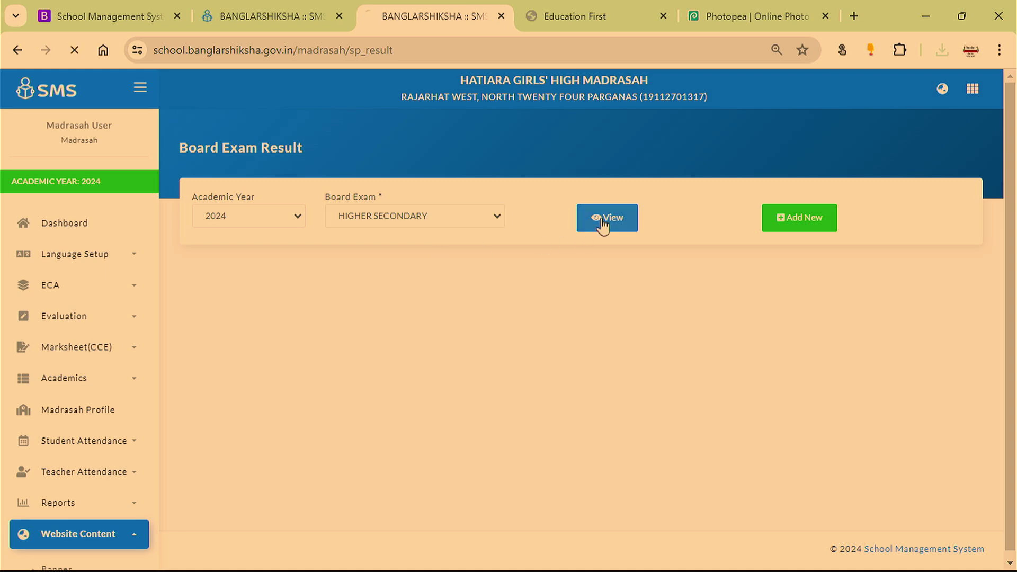
- Start a new board exam result entry for Higher Secondary in academic year 2024 and review its student categories
left_click(801, 229)
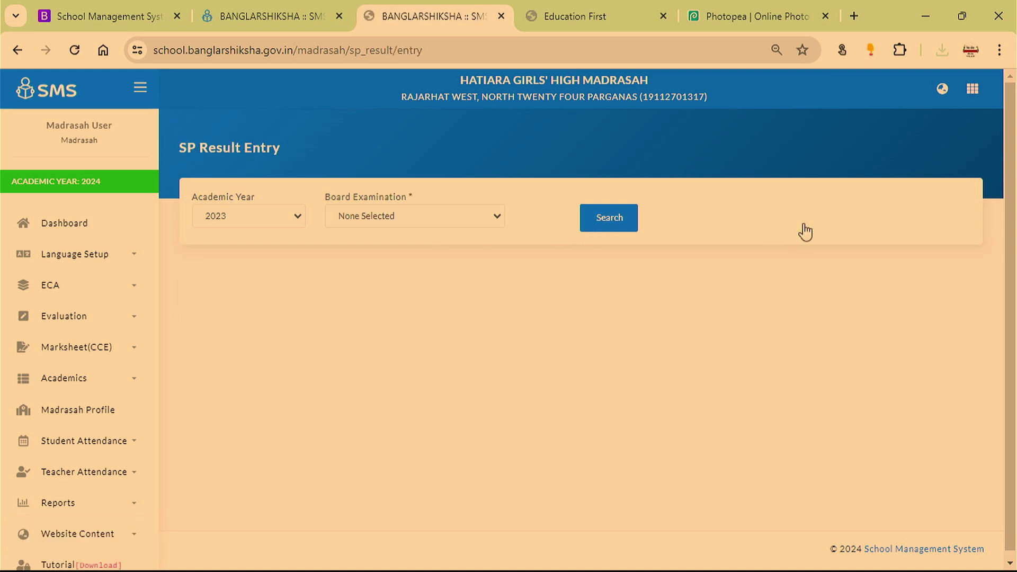
left_click(282, 225)
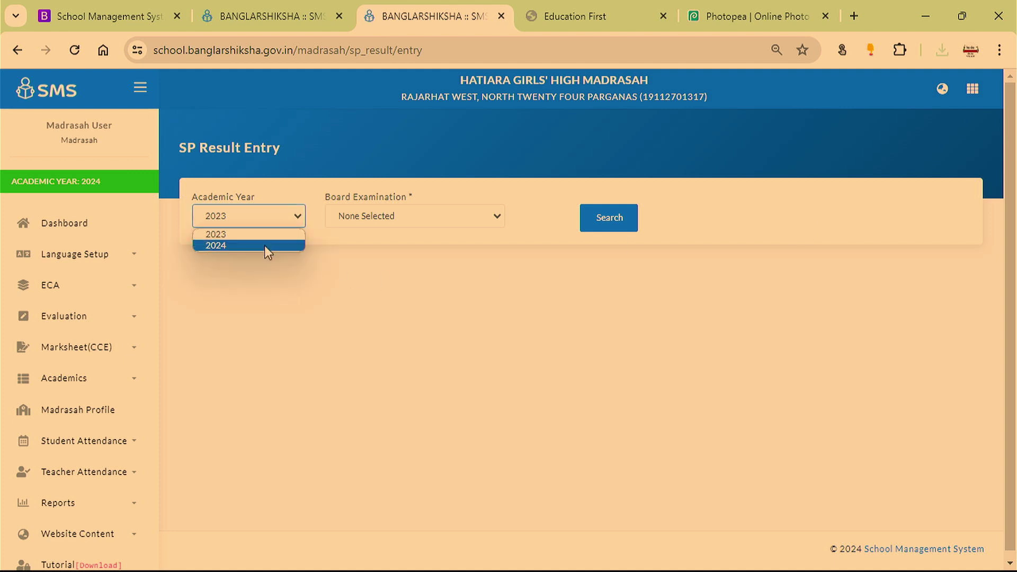
left_click(264, 245)
left_click(365, 228)
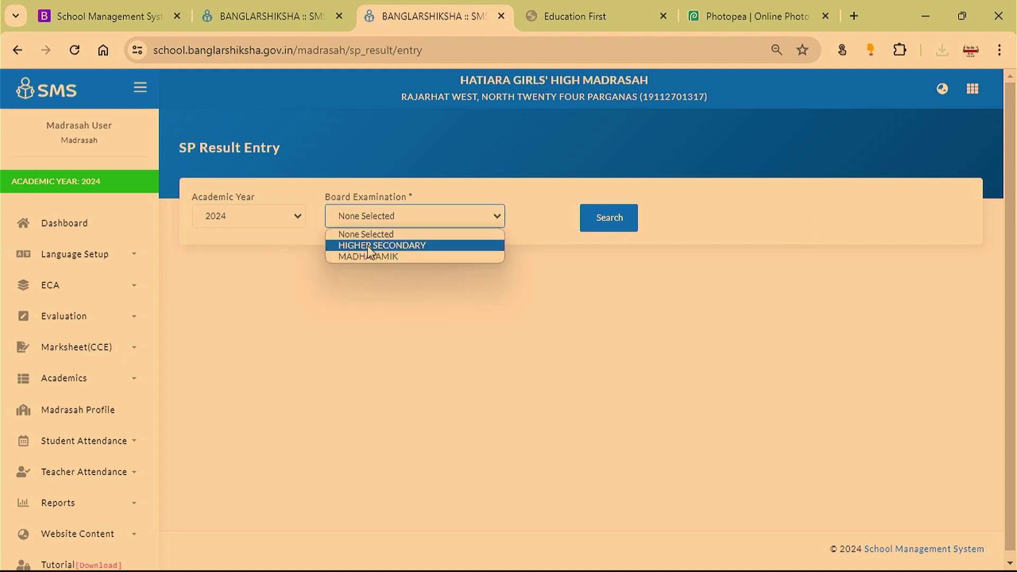
left_click(370, 244)
left_click(608, 219)
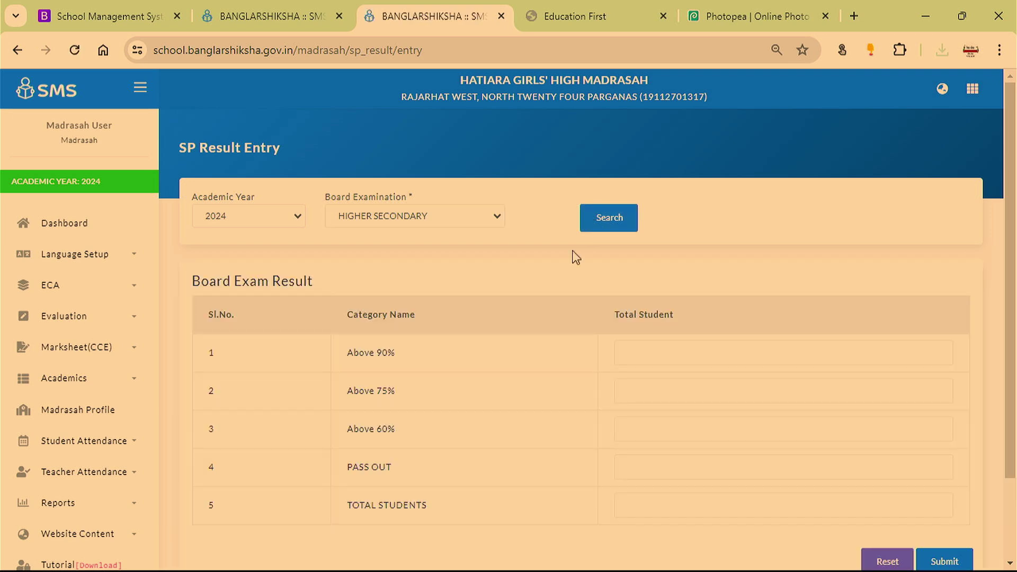
scroll(493, 383, "down", 2)
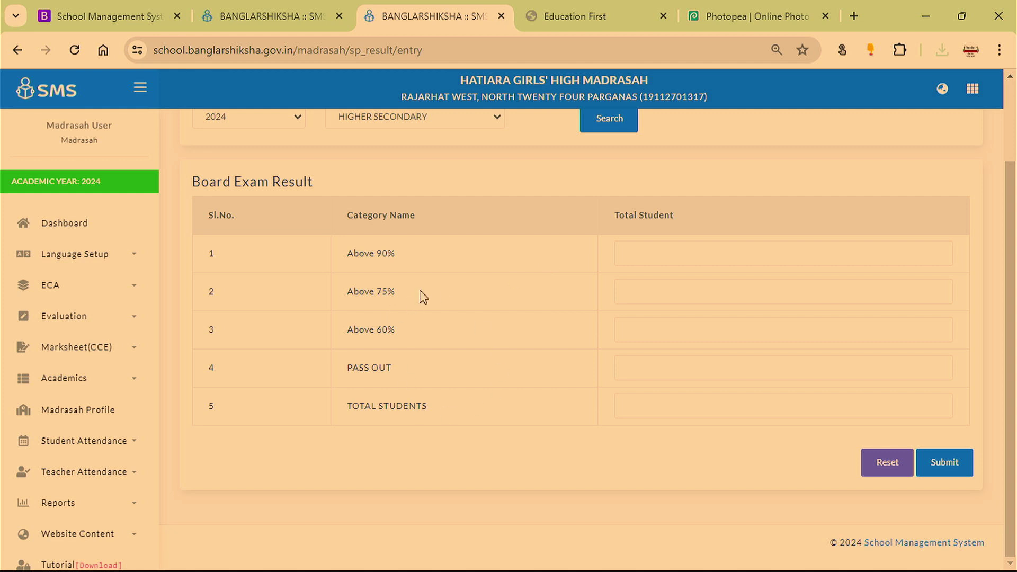
- Open the Overview page of the website content and open the existing Madrasah description for editing
scroll(102, 437, "down", 2)
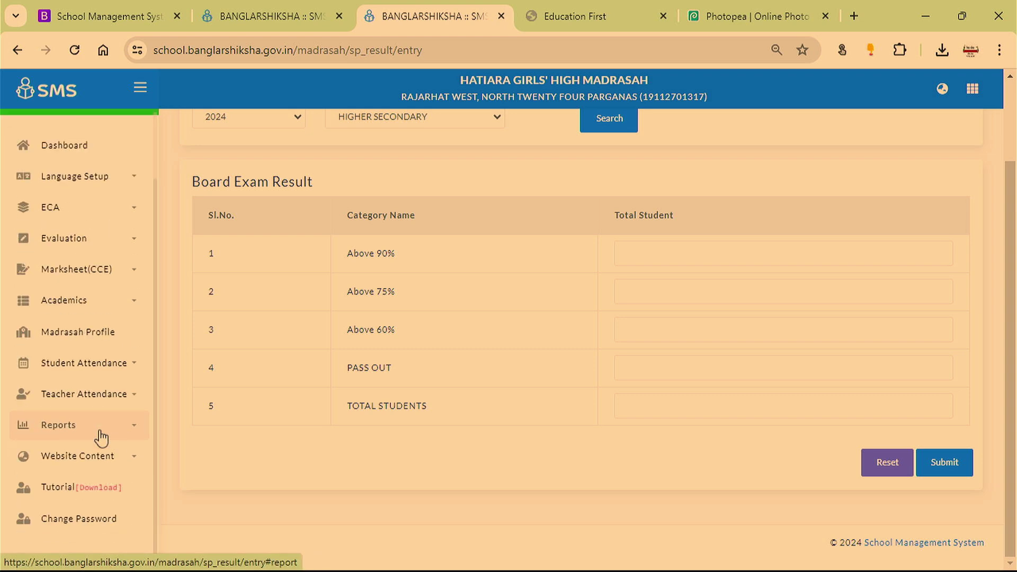
left_click(103, 459)
scroll(103, 460, "down", 3)
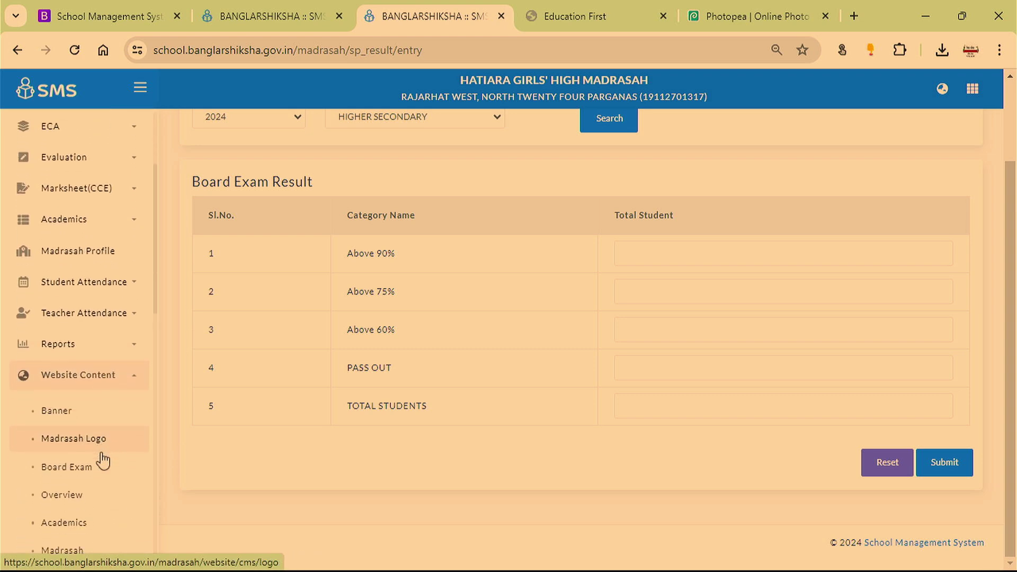
left_click(89, 427)
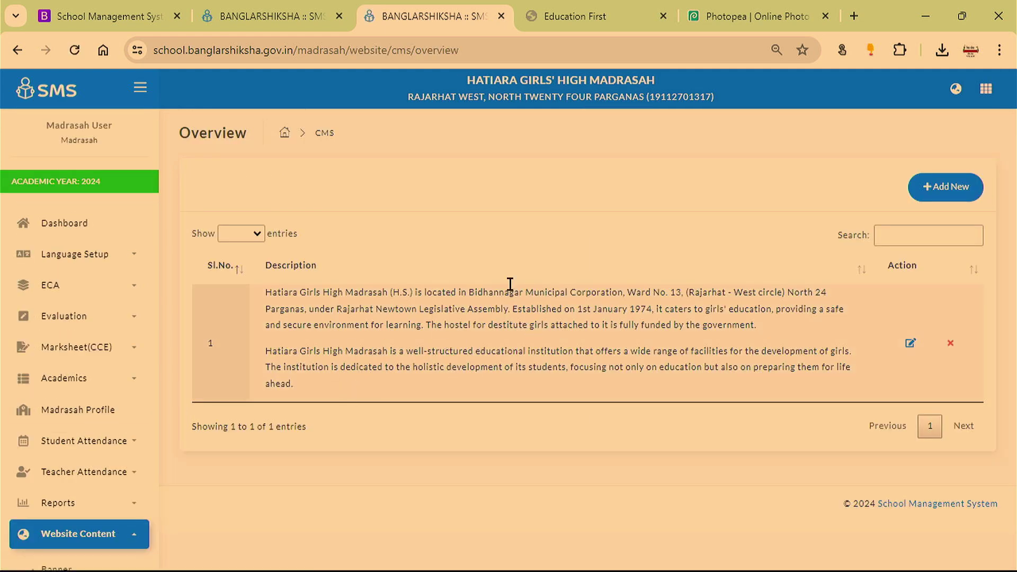
left_click(911, 346)
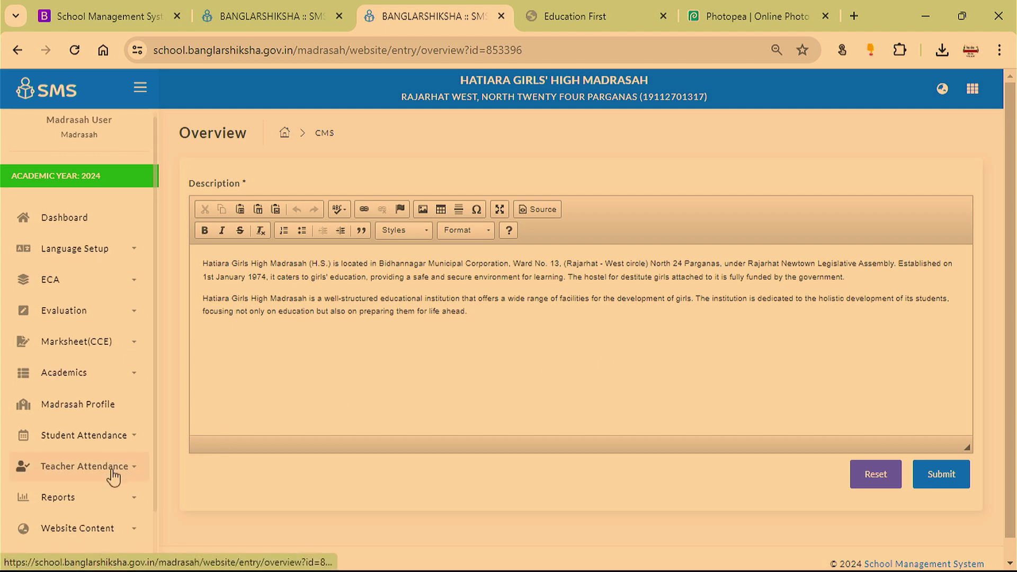
- Return to the Overview list of the website content and open a blank new description entry
scroll(111, 460, "down", 2)
left_click(103, 456)
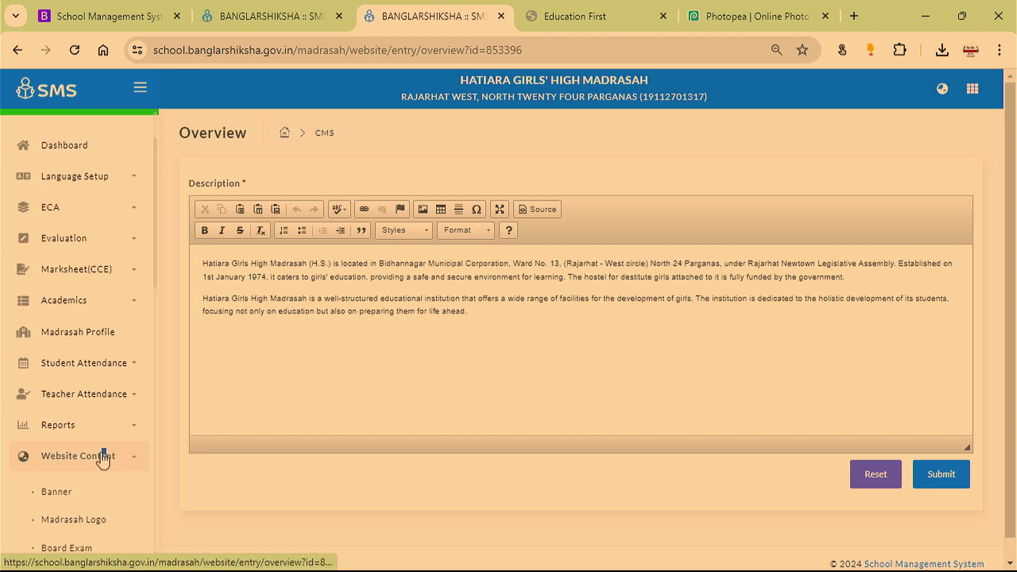
scroll(101, 456, "down", 3)
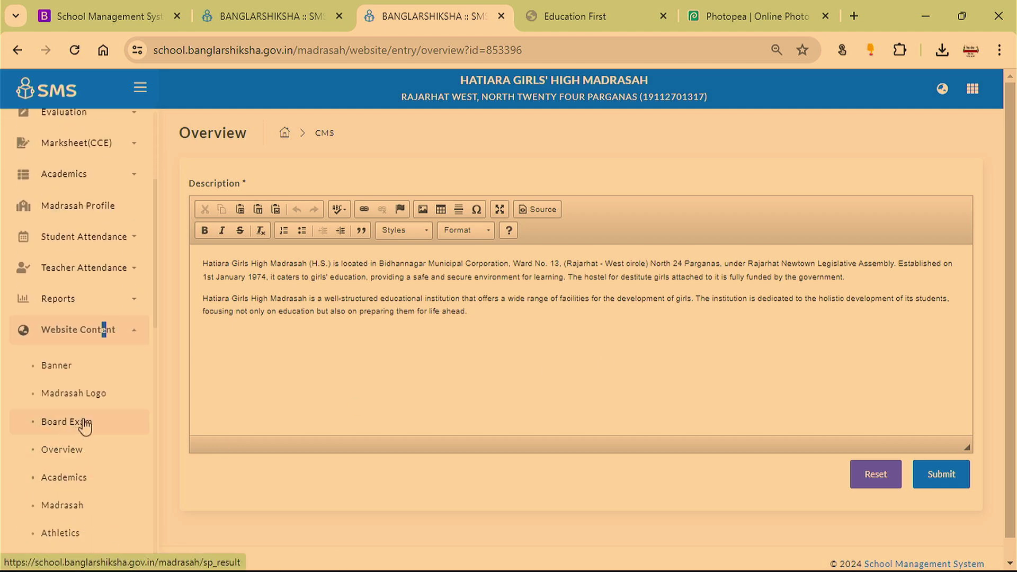
left_click(87, 450)
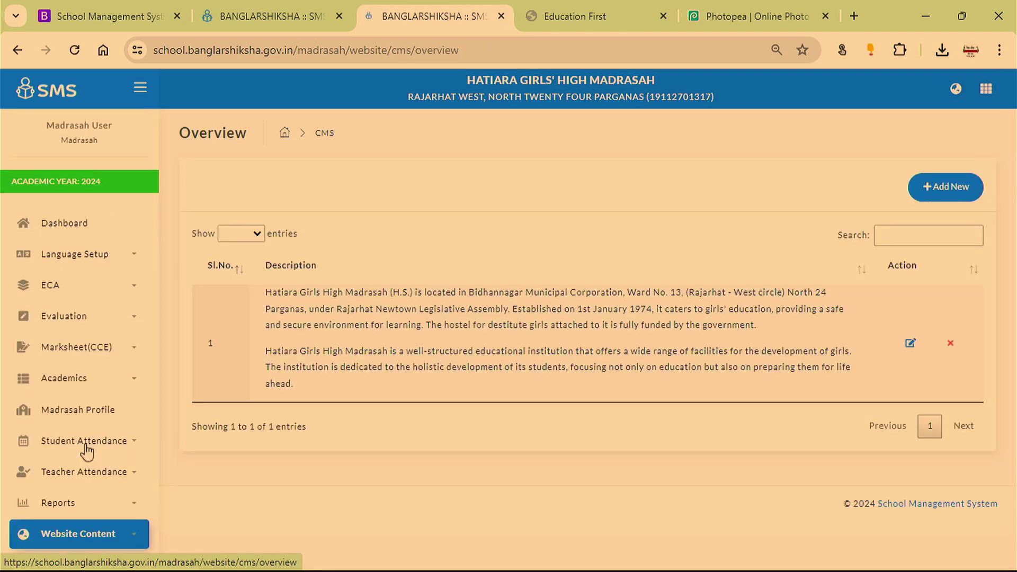
left_click(922, 188)
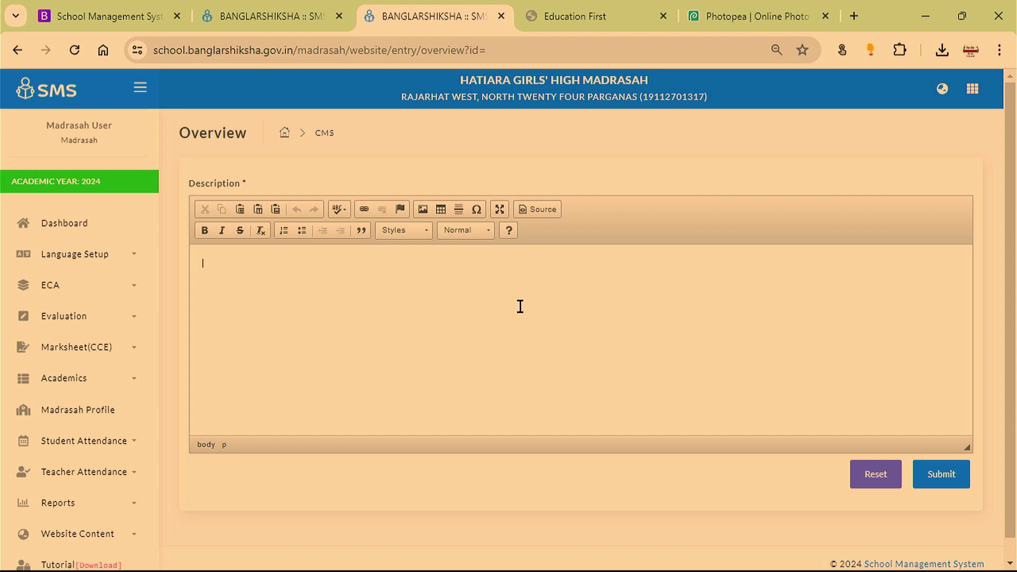
- Look through the website content sections, including Academics, Campus Life, Library, Notices, Gallery, Madrasah Timing and Fee Structure
left_click(103, 535)
scroll(101, 535, "down", 6)
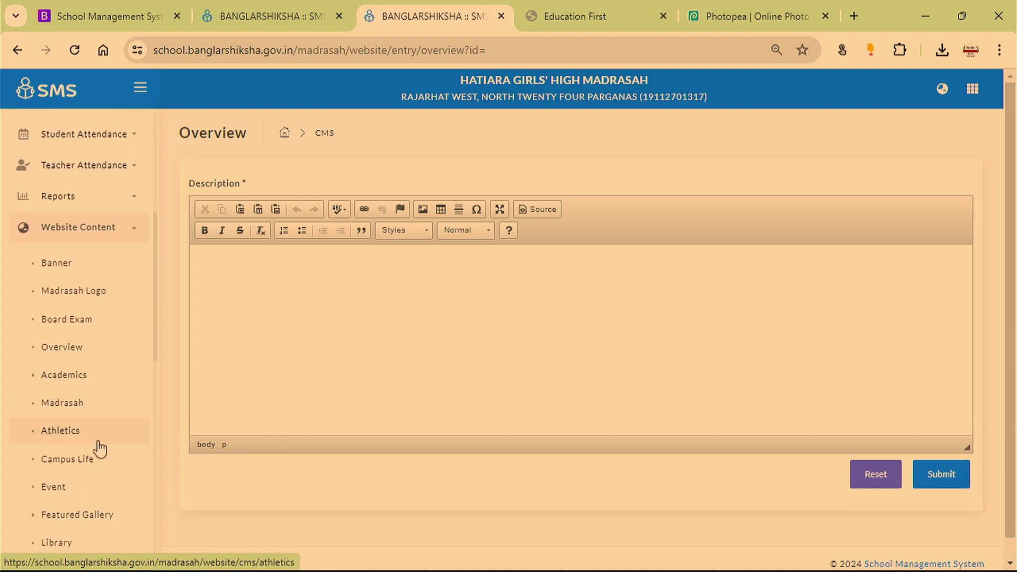
scroll(98, 470, "down", 1)
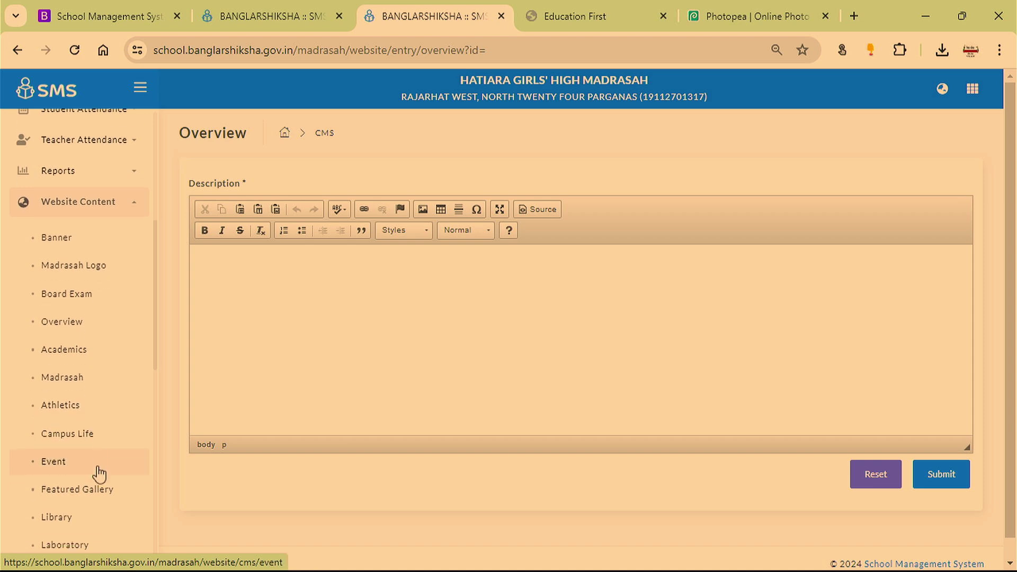
scroll(99, 477, "down", 1)
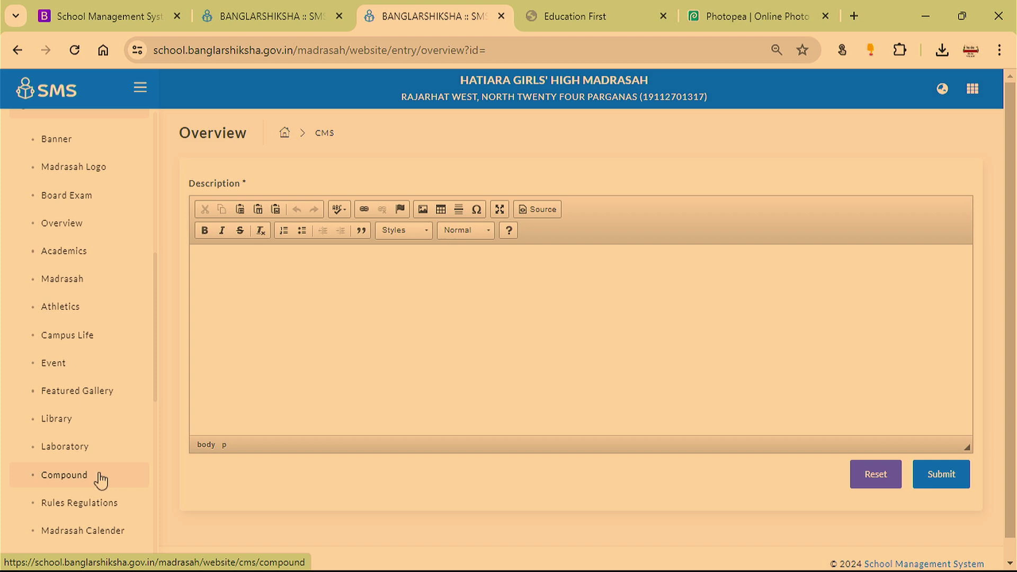
scroll(100, 480, "down", 2)
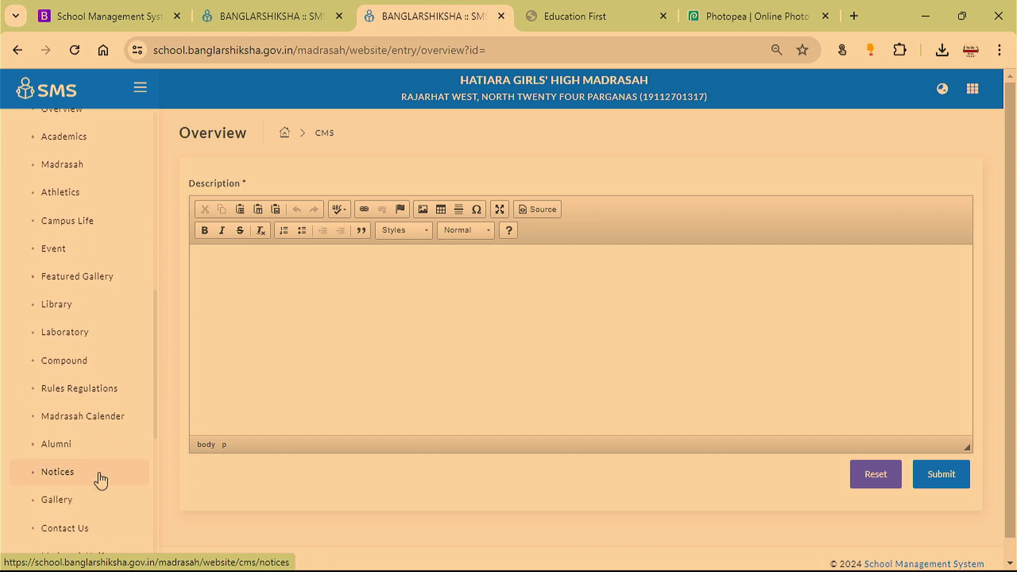
scroll(101, 479, "down", 5)
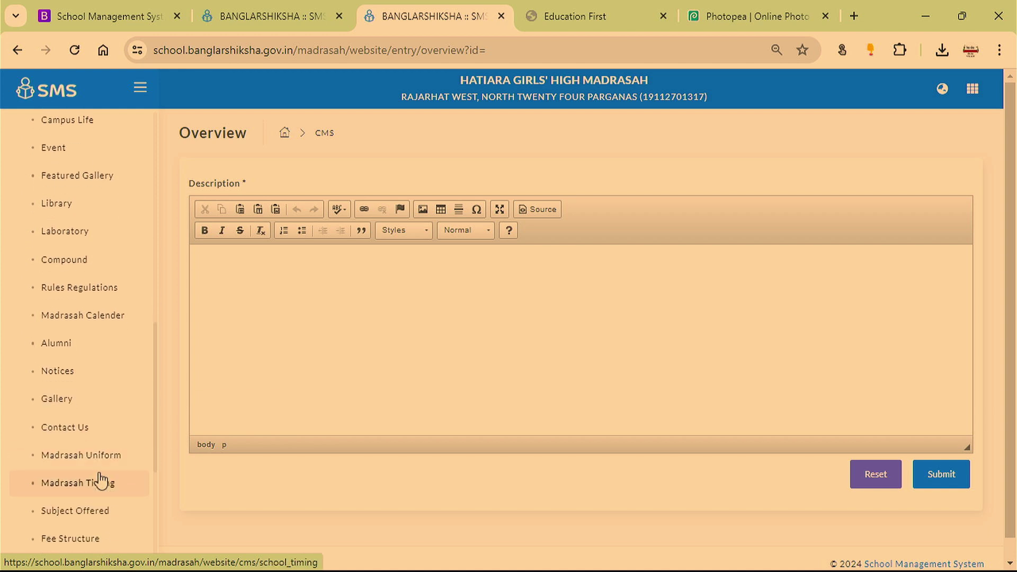
scroll(101, 480, "up", 10)
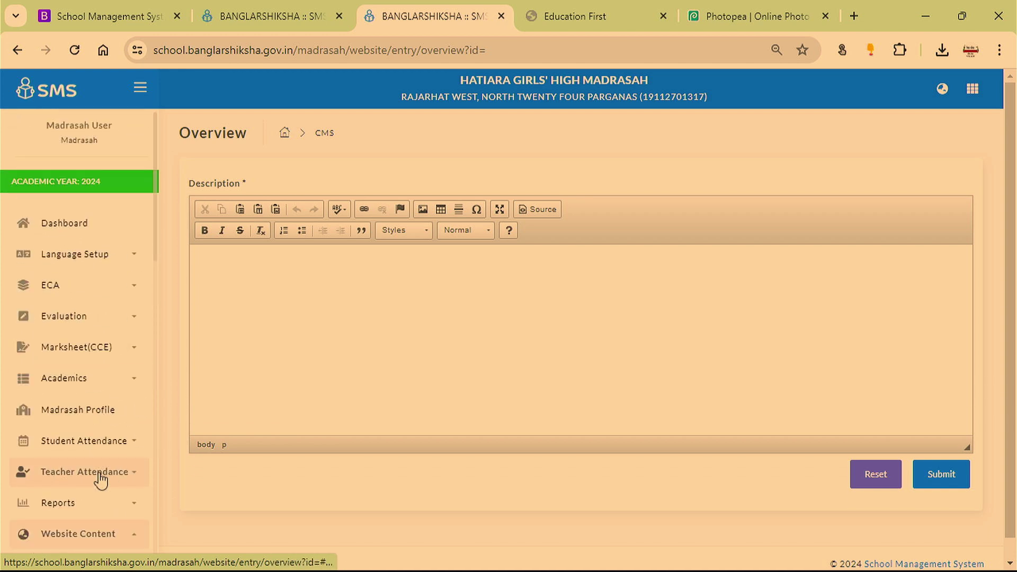
- Return to the Madrasah dashboard, dismissing its user notice, and switch to the SMS portal's public home page
left_click(91, 227)
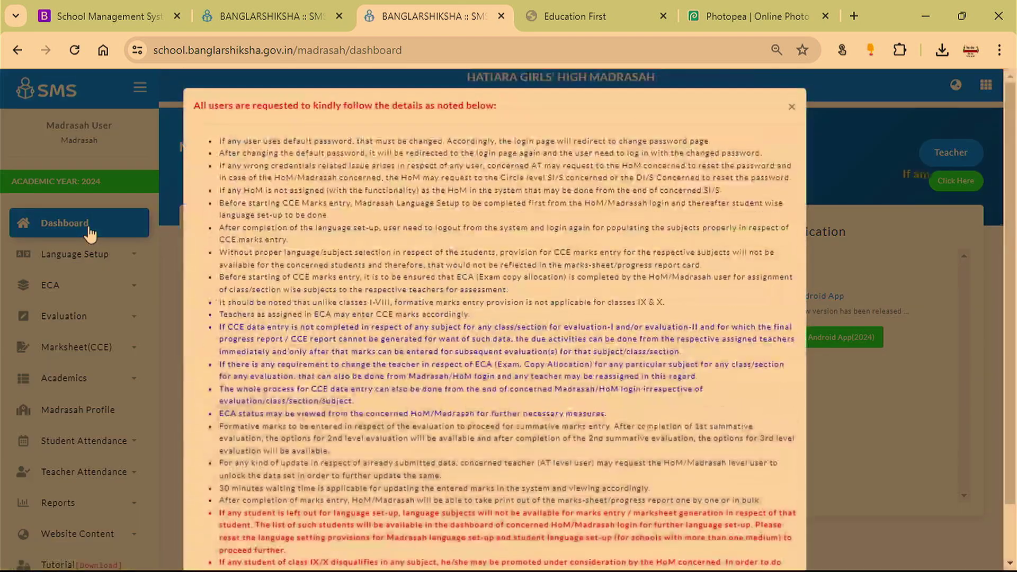
left_click(791, 106)
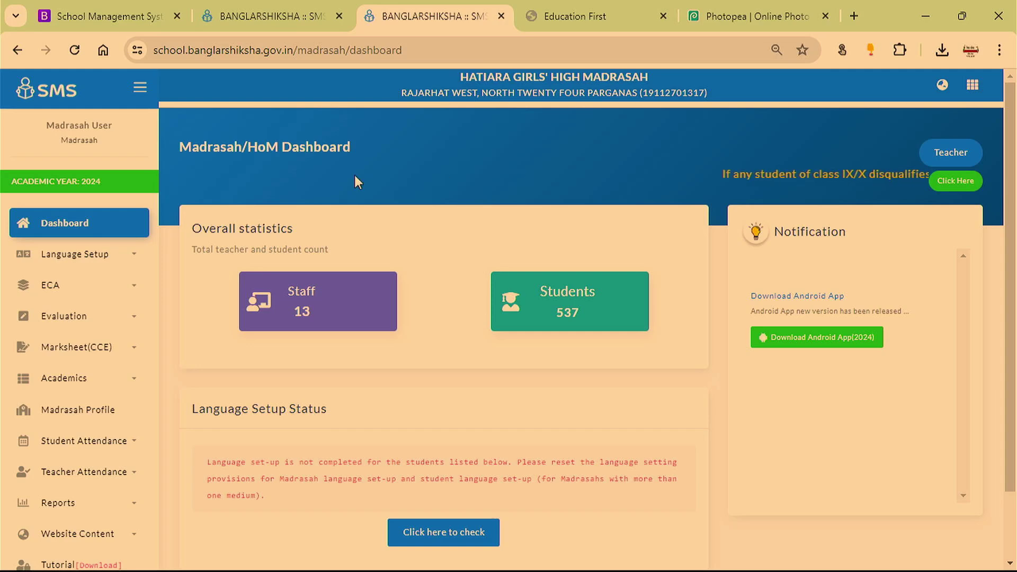
left_click(127, 22)
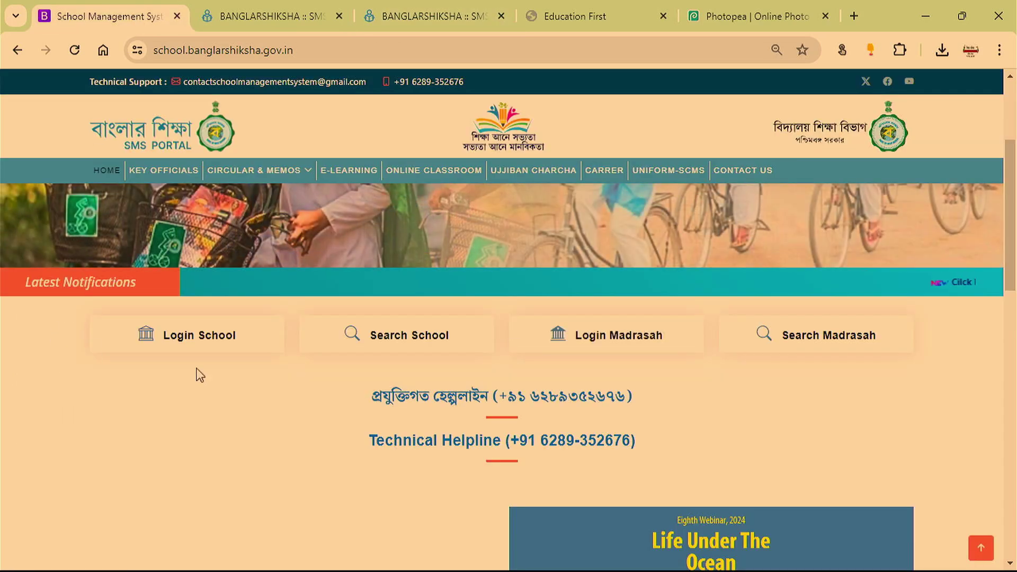